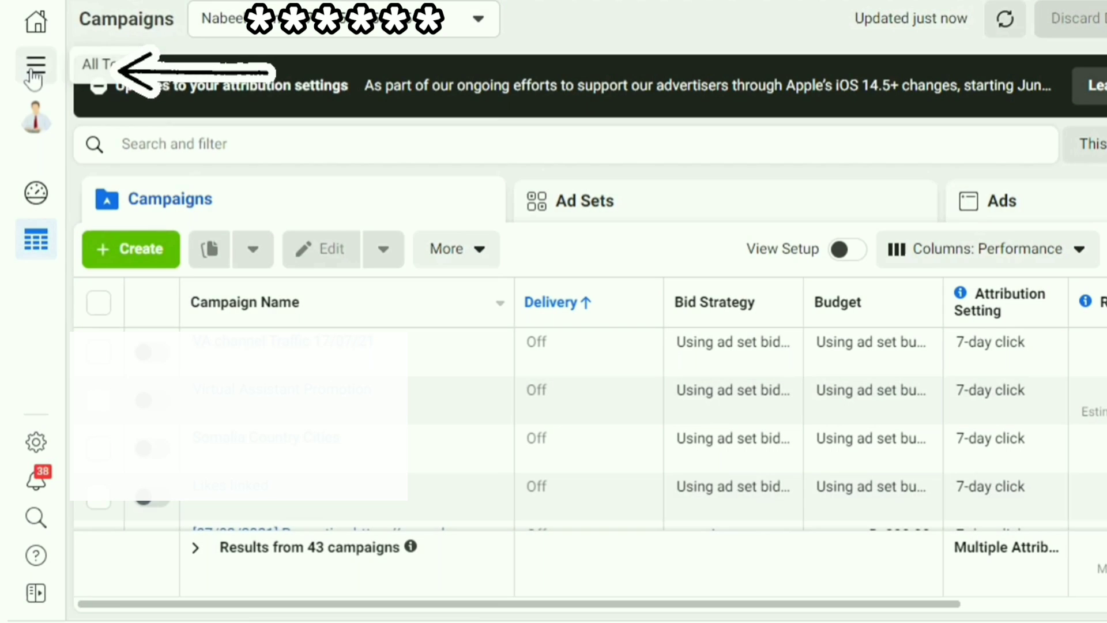
Open the ad account settings from the tools list and look at the business payments section.
click(34, 75)
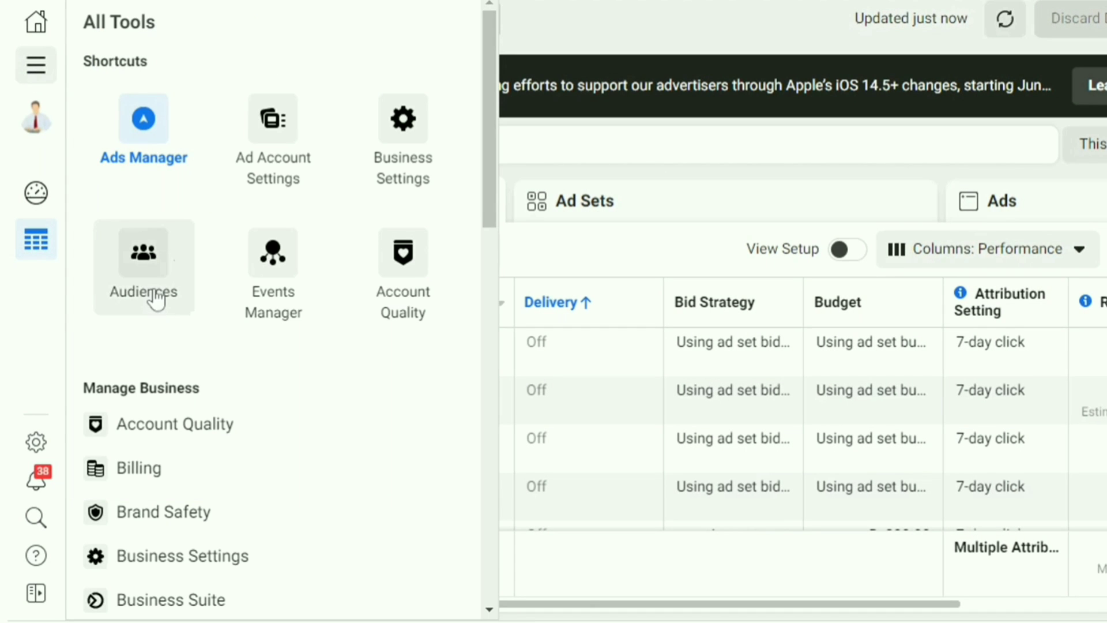
click(286, 167)
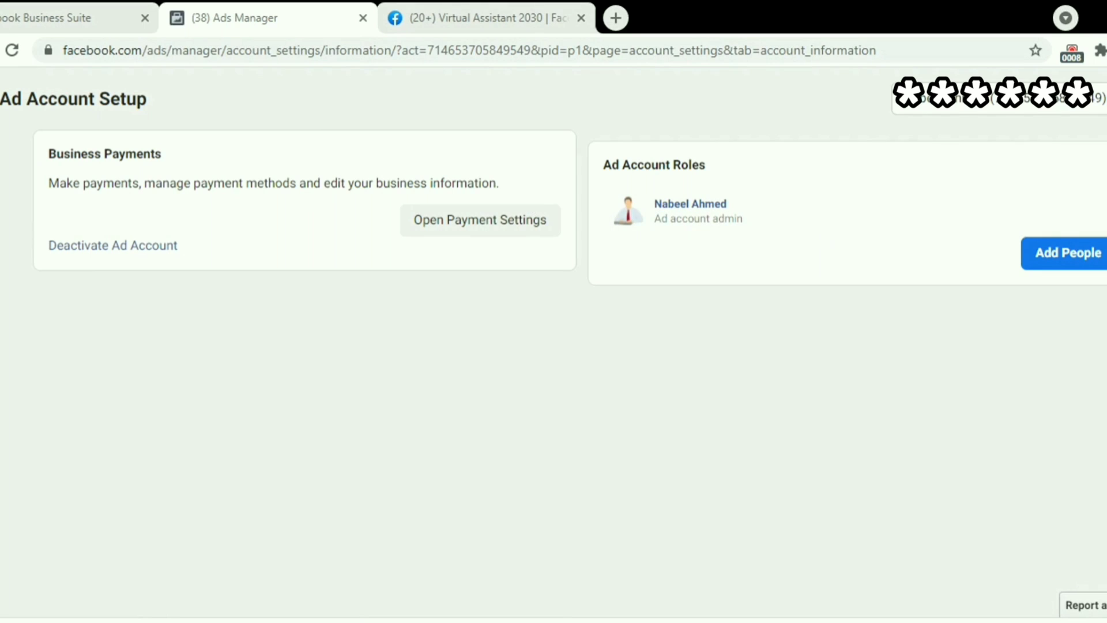
click(490, 233)
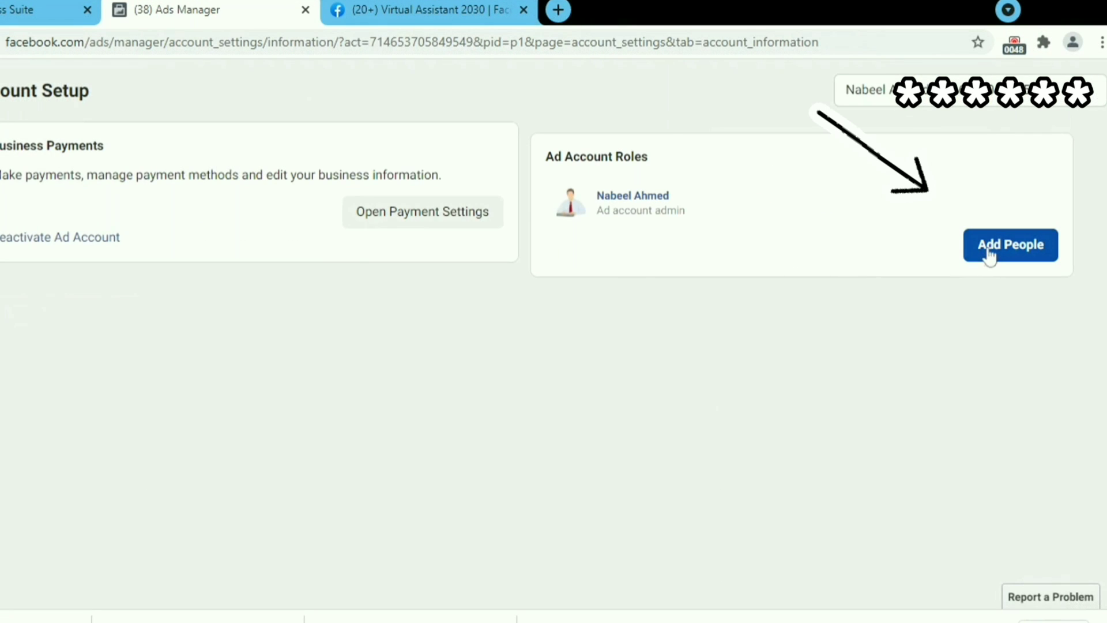
Look at the role options for adding people to the ad account and cancel without adding anyone.
click(986, 252)
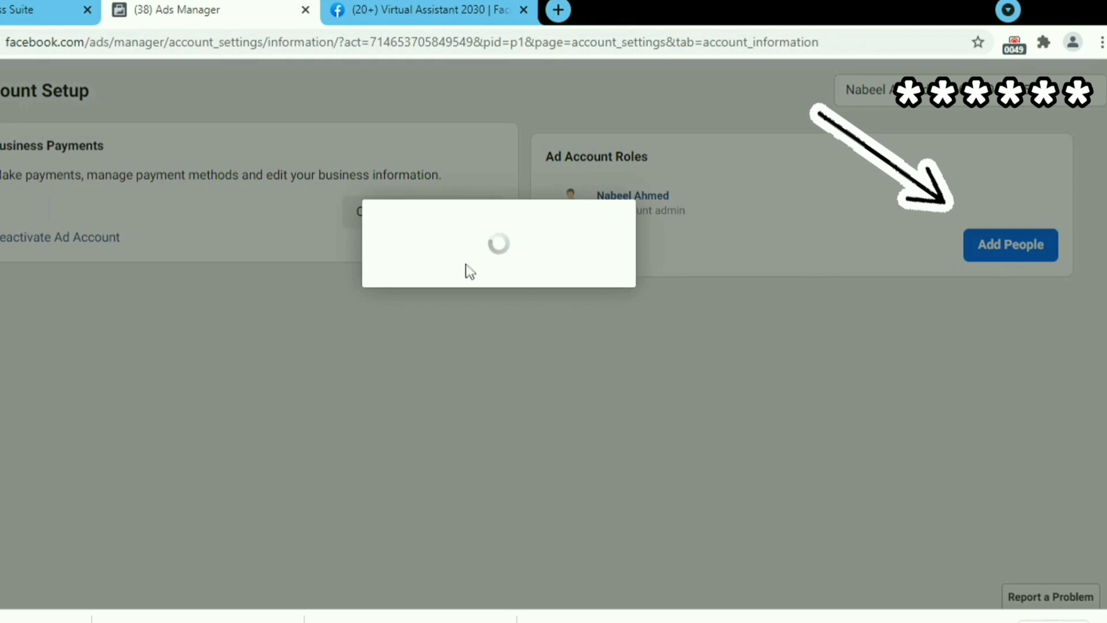
click(659, 246)
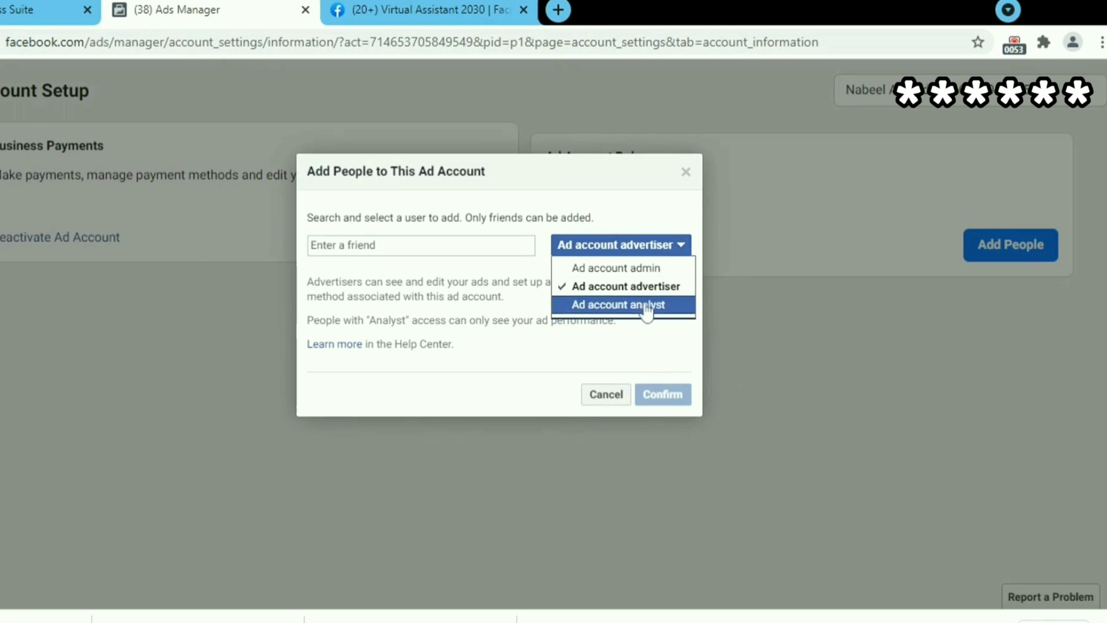
click(607, 394)
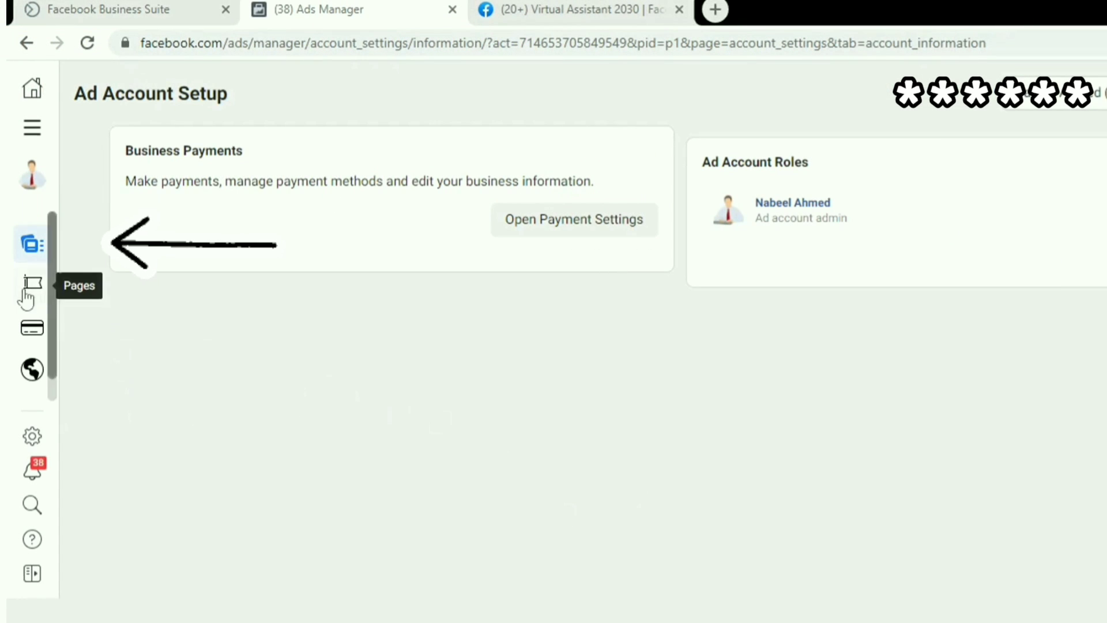
View the Page roles reached from the ad account's Pages entry, and return to the ad account setup.
mouse_move(26, 297)
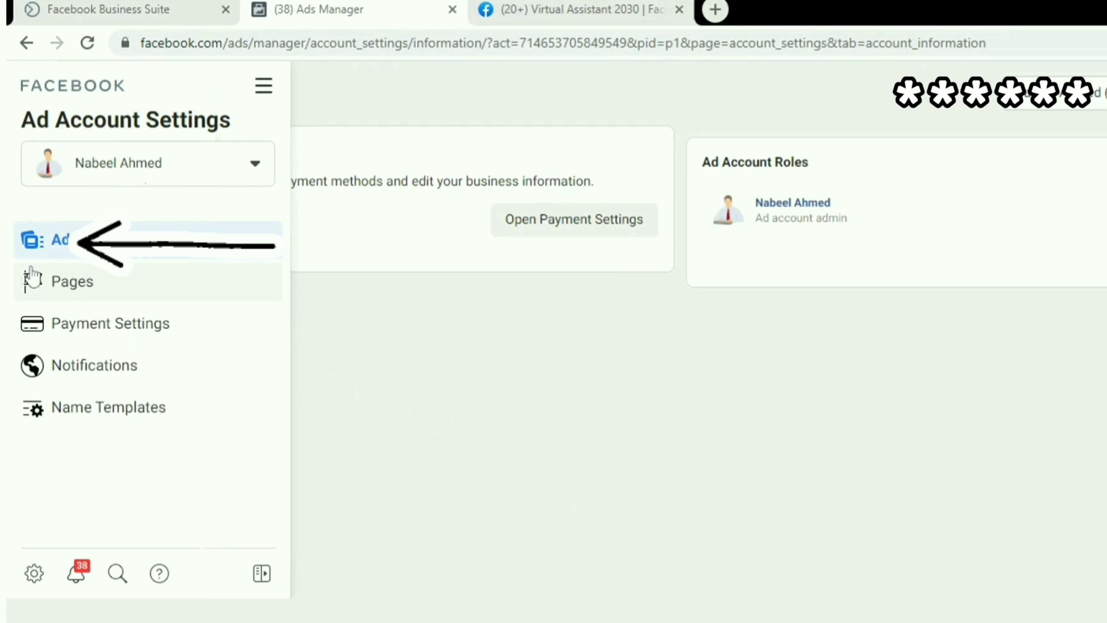
click(94, 294)
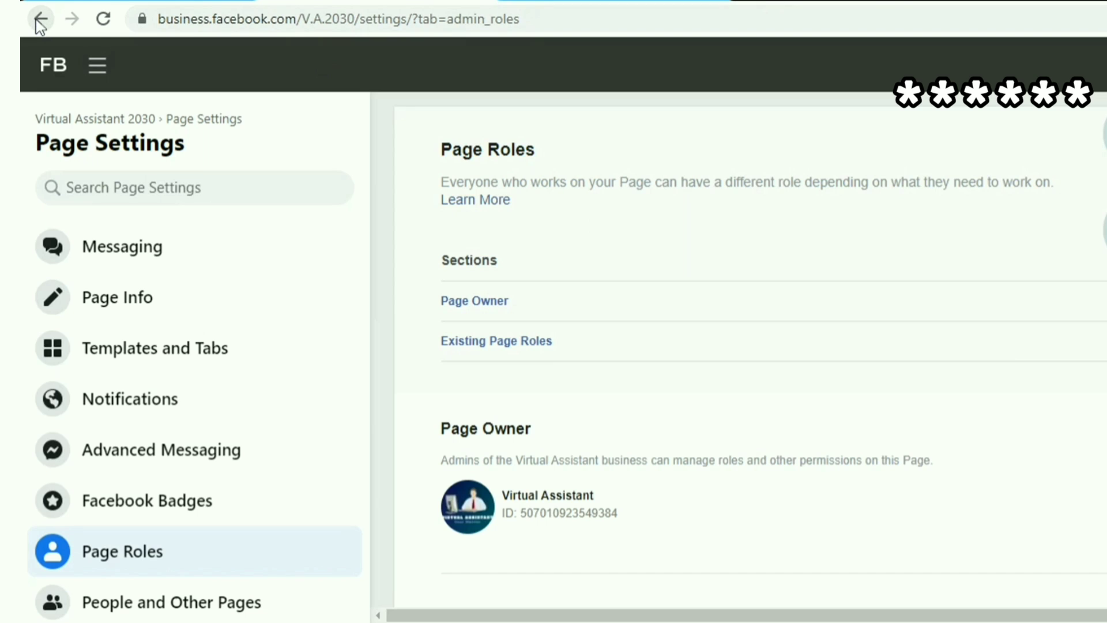
click(40, 23)
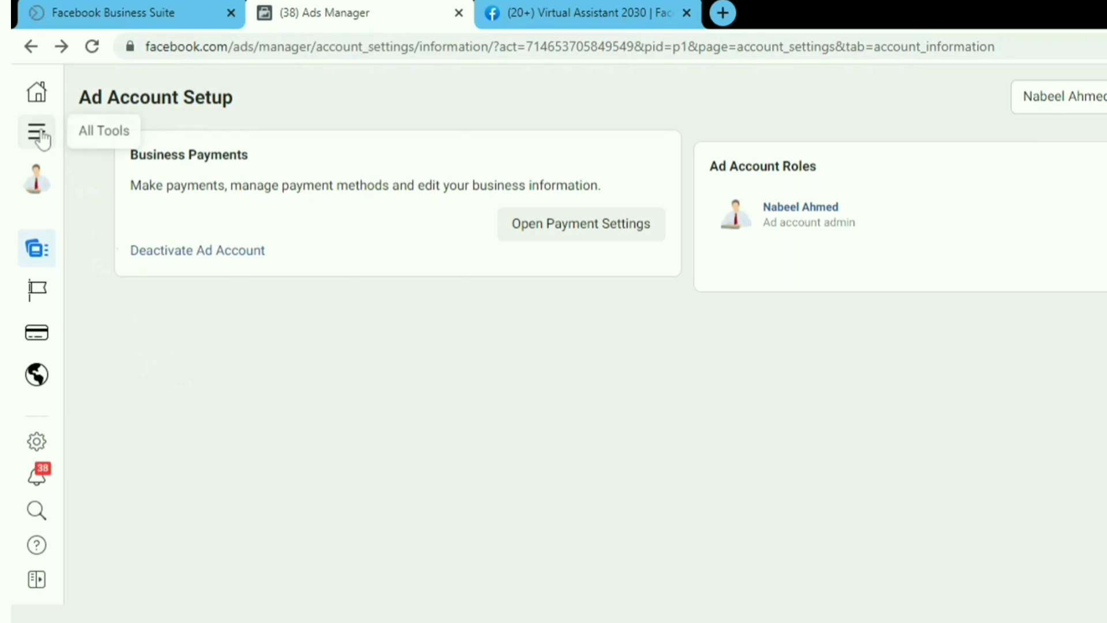
Return to the campaigns overview and create a new campaign with the Catalog sales objective.
click(38, 134)
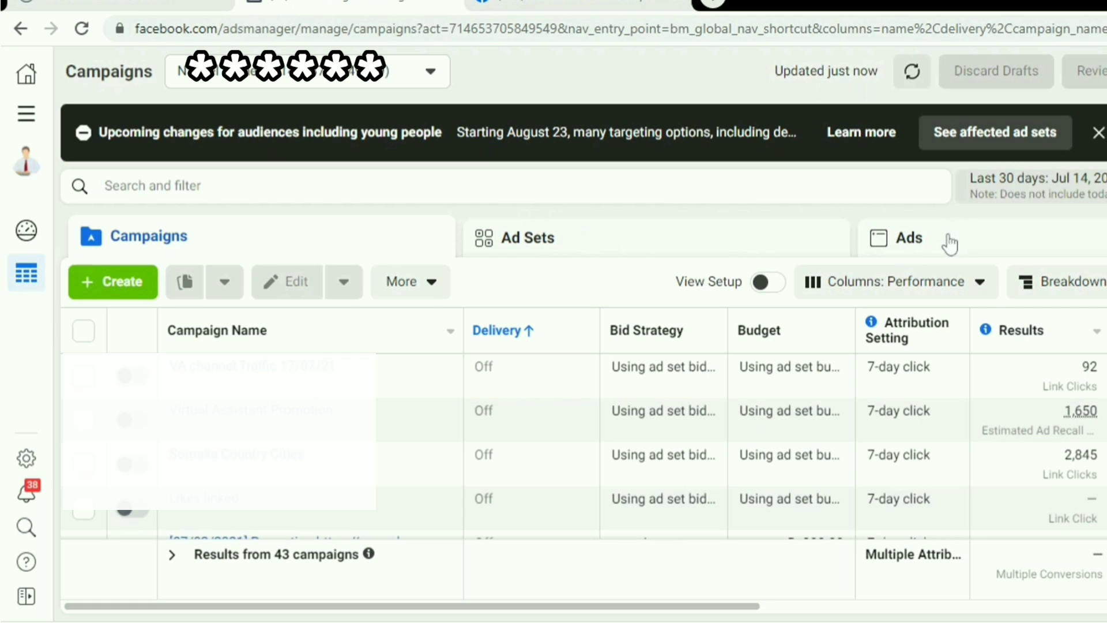
click(118, 288)
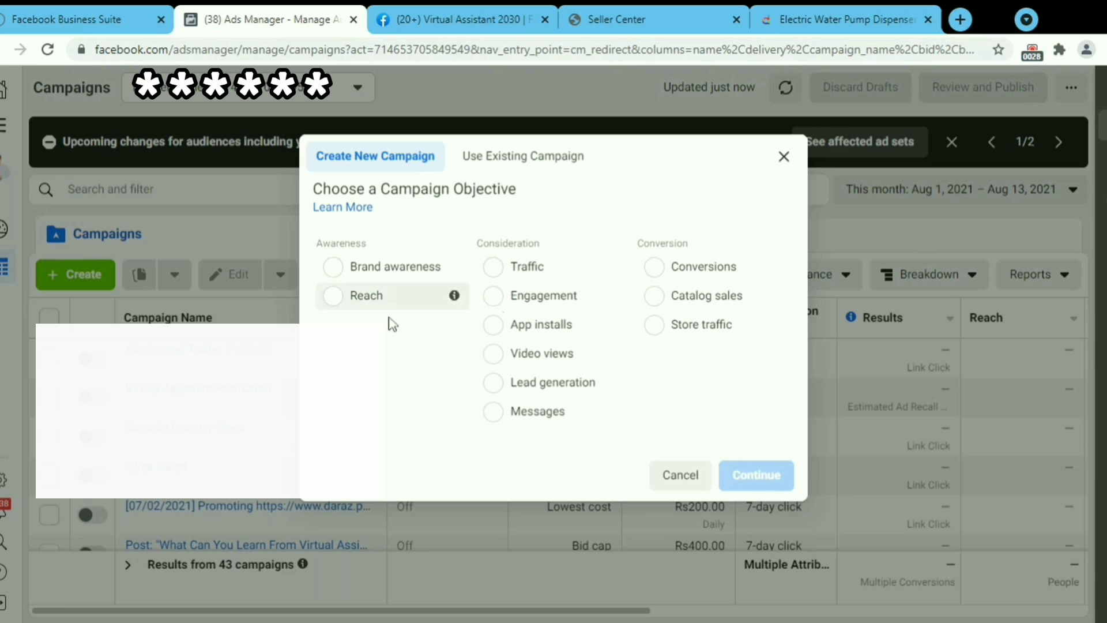
click(678, 308)
click(750, 576)
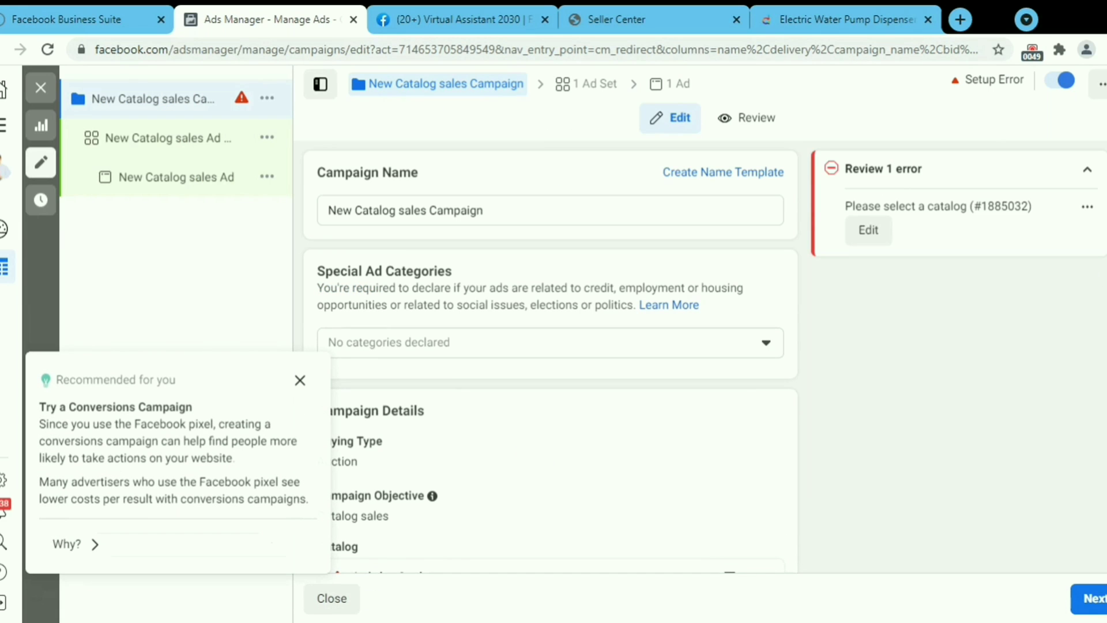
Dismiss the conversions recommendation and start creating a catalog for the campaign with the Ecommerce Products type.
click(300, 381)
scroll(551, 358, down, 3)
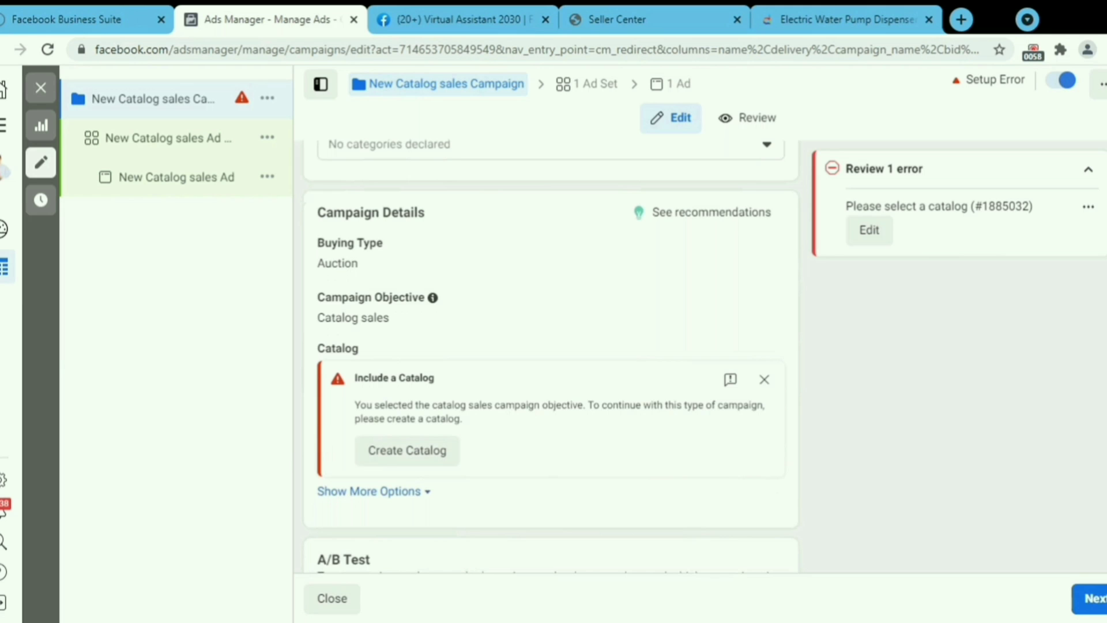
scroll(412, 500, down, 6)
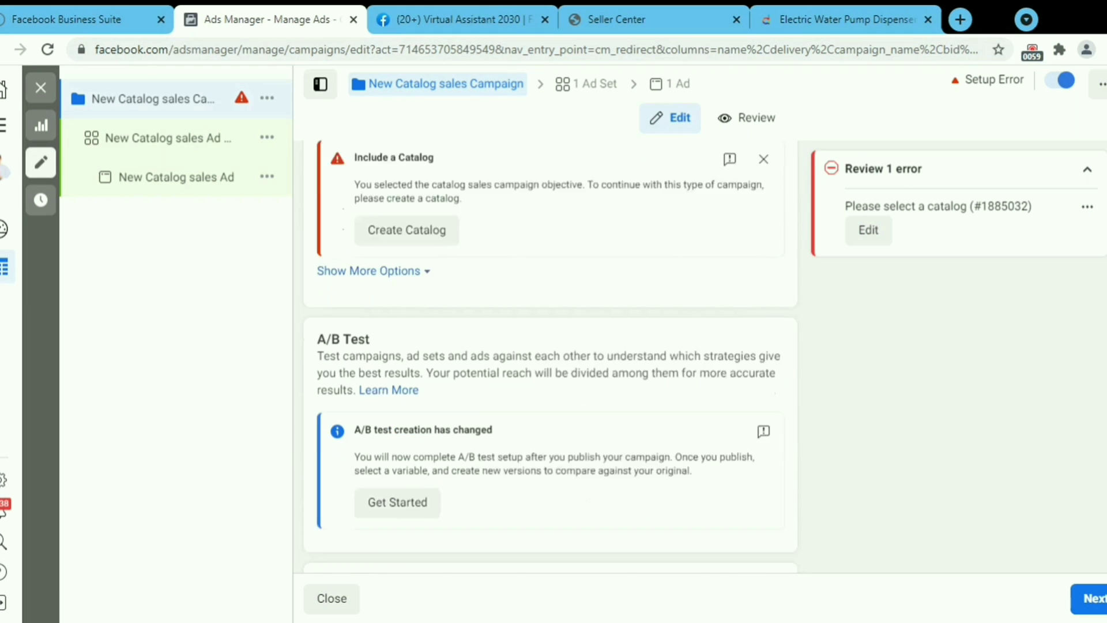
scroll(411, 500, up, 7)
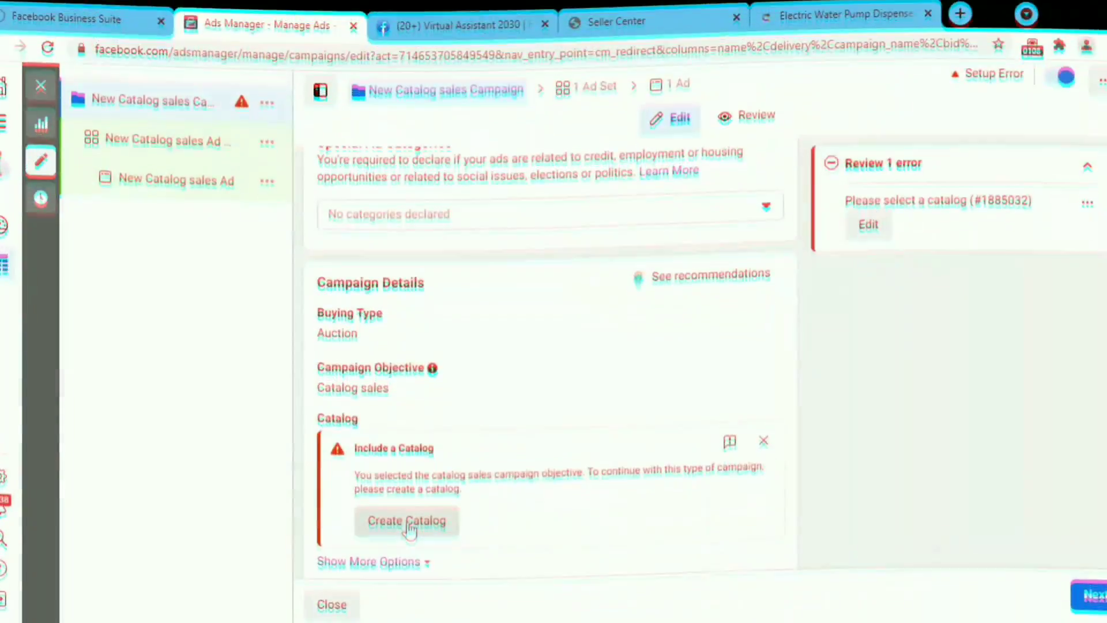
click(409, 523)
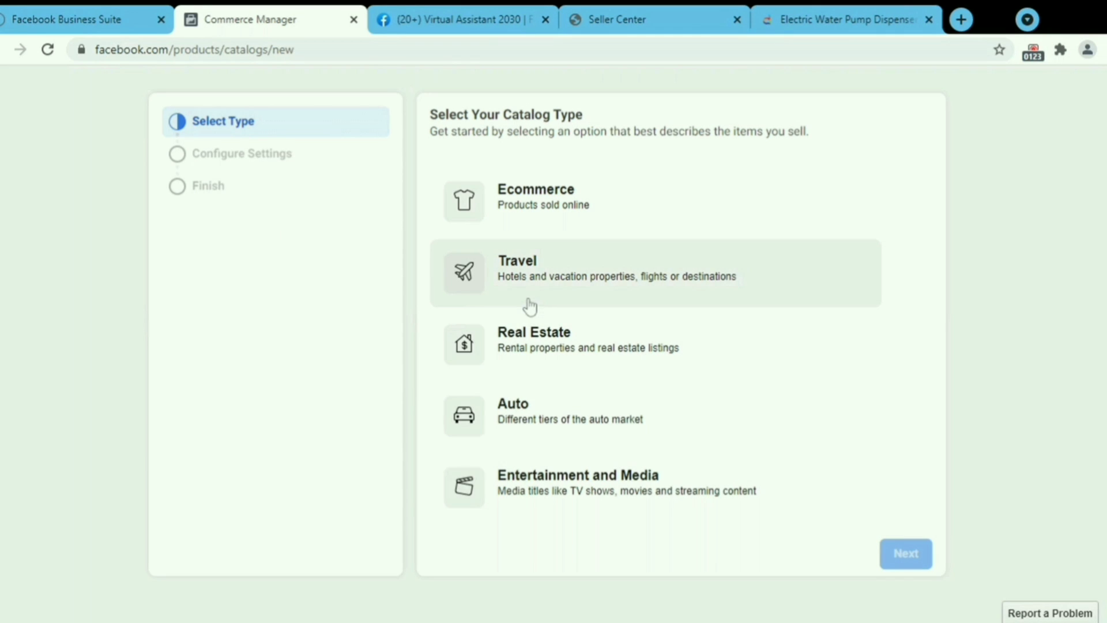
click(529, 209)
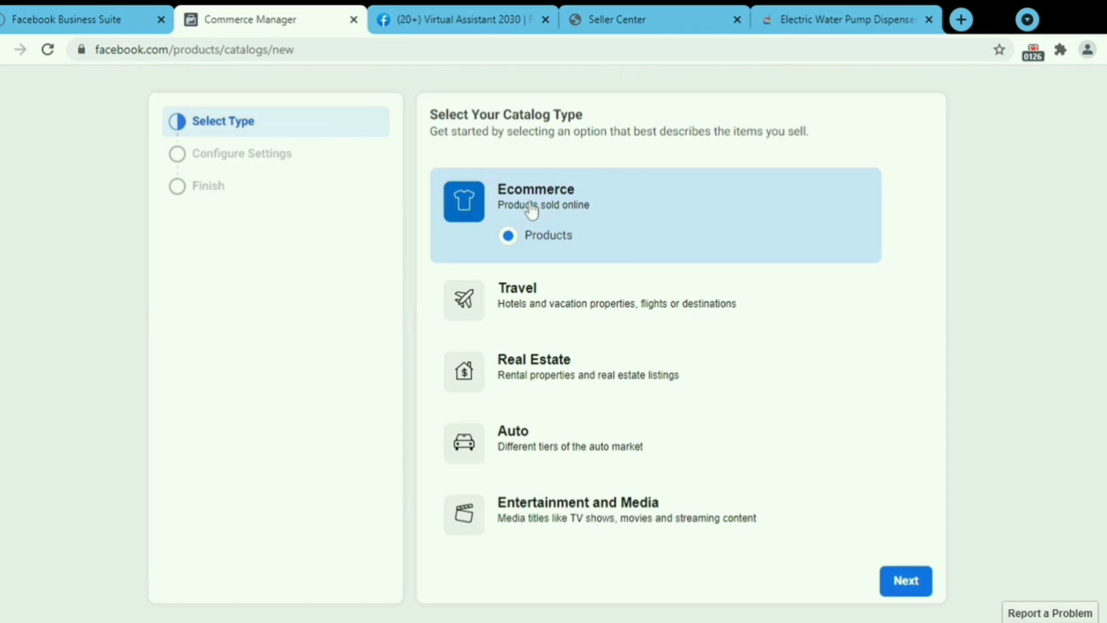
click(909, 587)
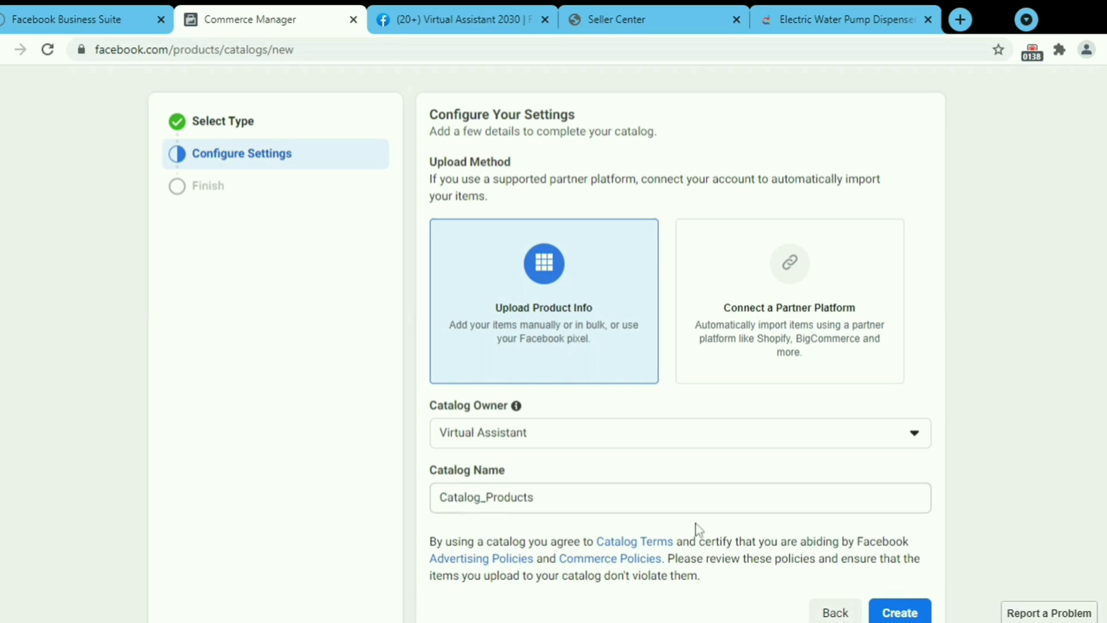
Name the catalog "Daraz Shop Product Catalog" and create it with the Upload Product Info method.
scroll(554, 513, down, 1)
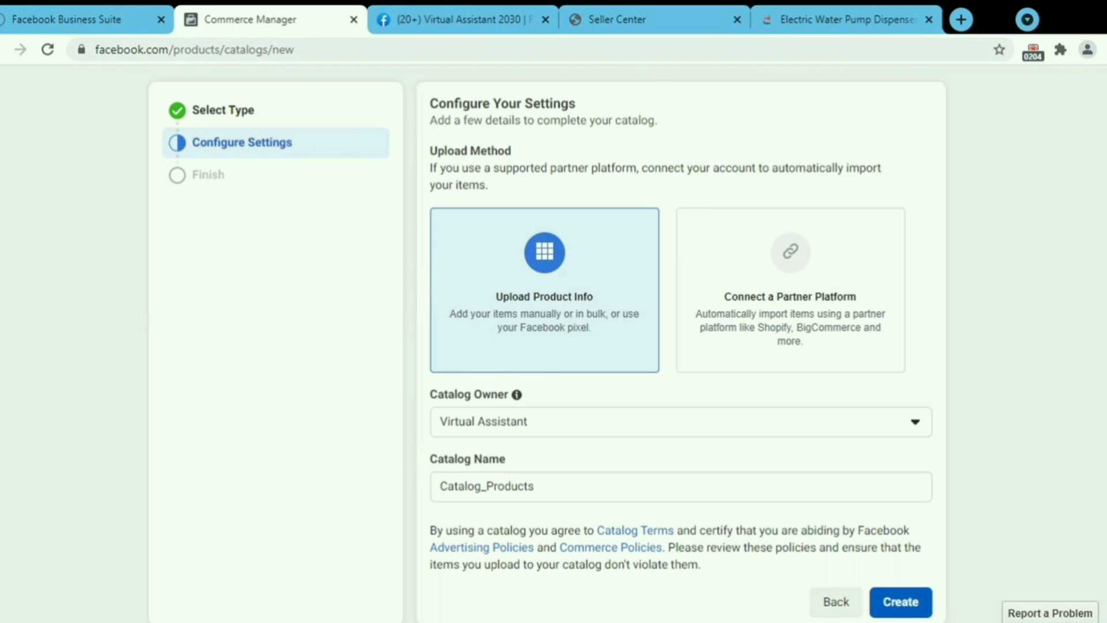
drag(536, 486, 411, 490)
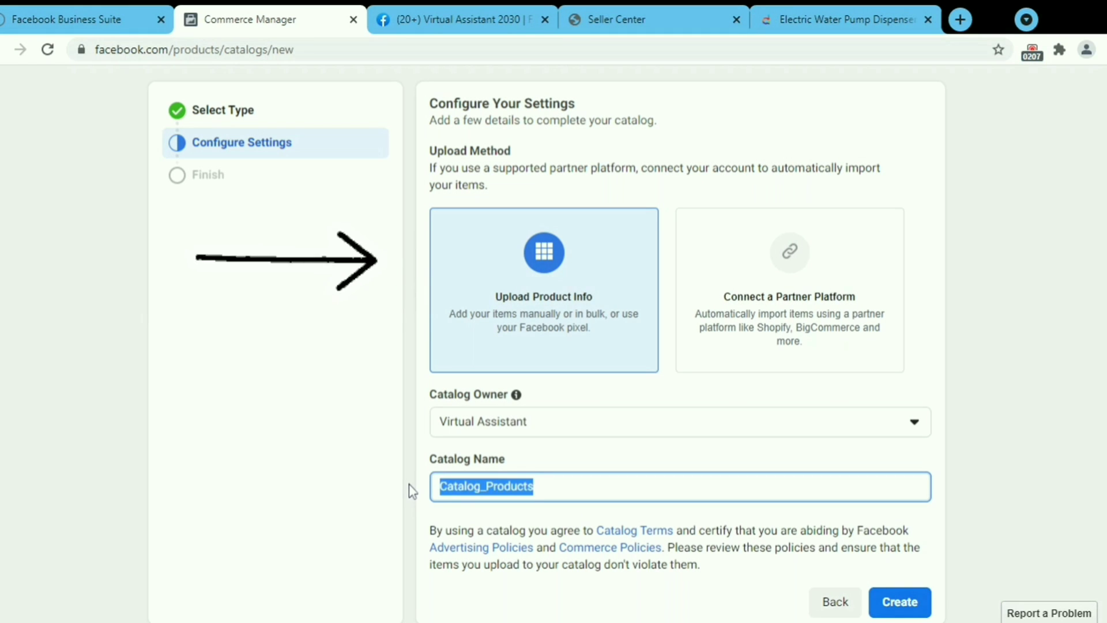
text(Daraz Shop Product C)
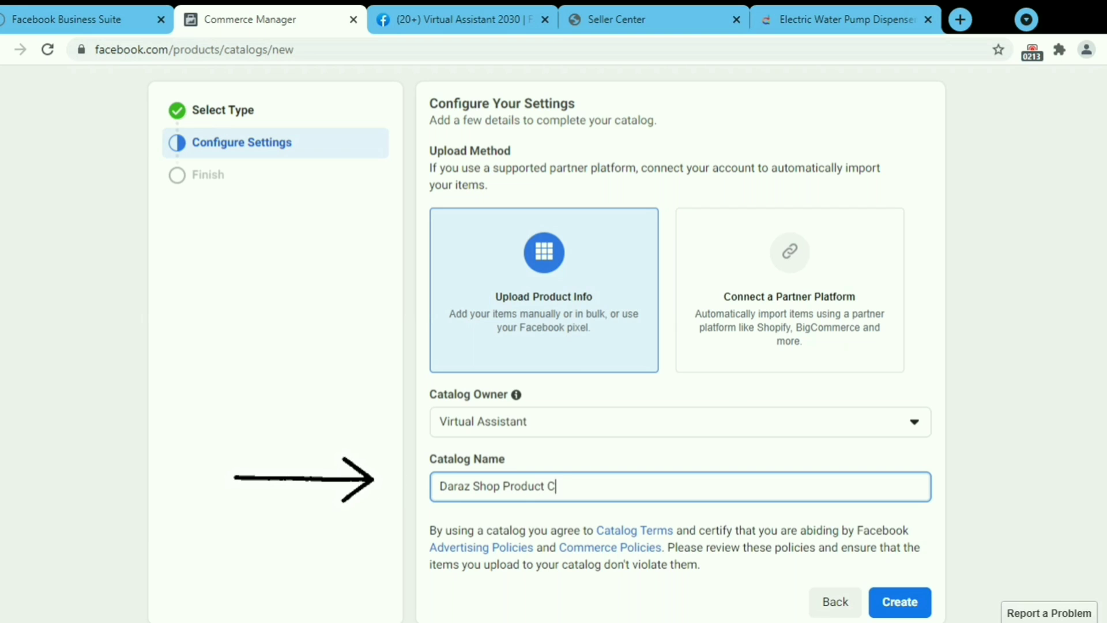
text(atalog)
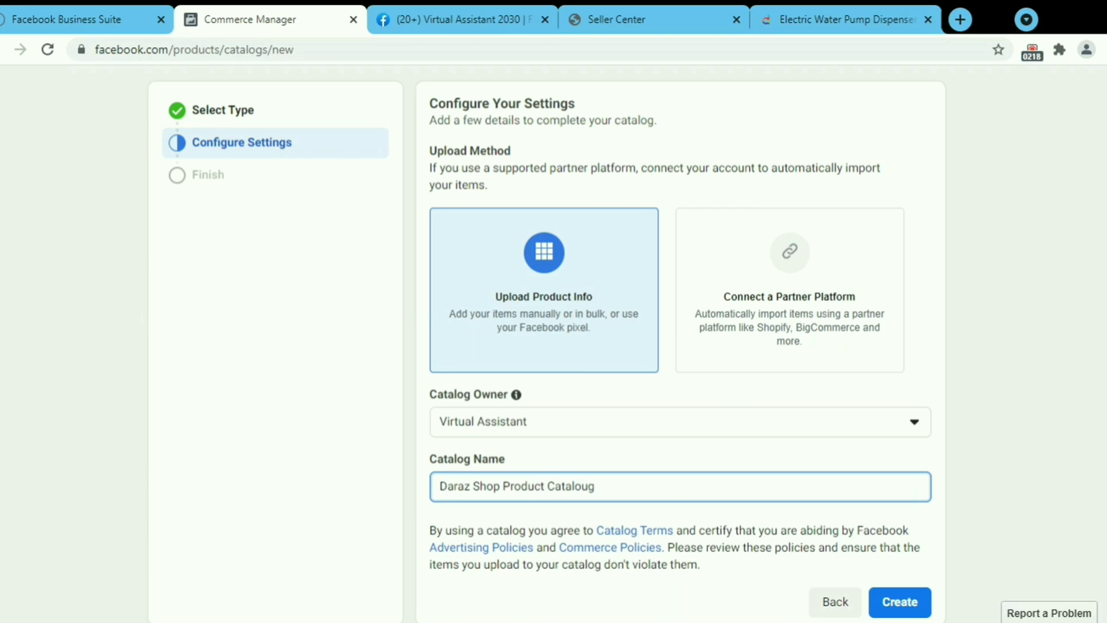
click(900, 601)
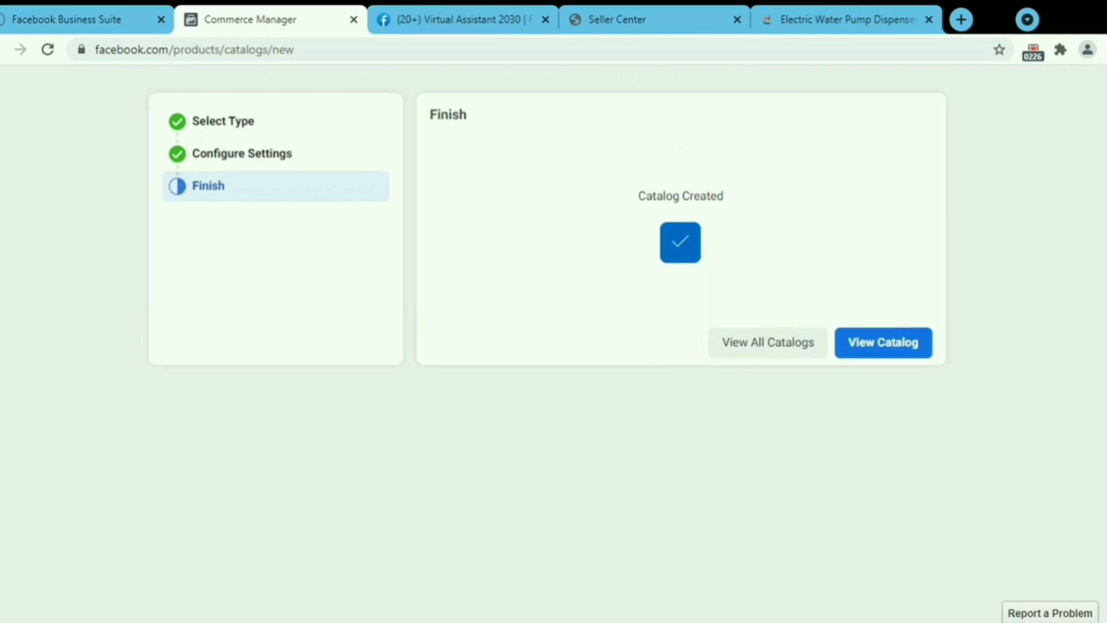
Open the new catalog and start adding items to it with the Manual option.
click(871, 344)
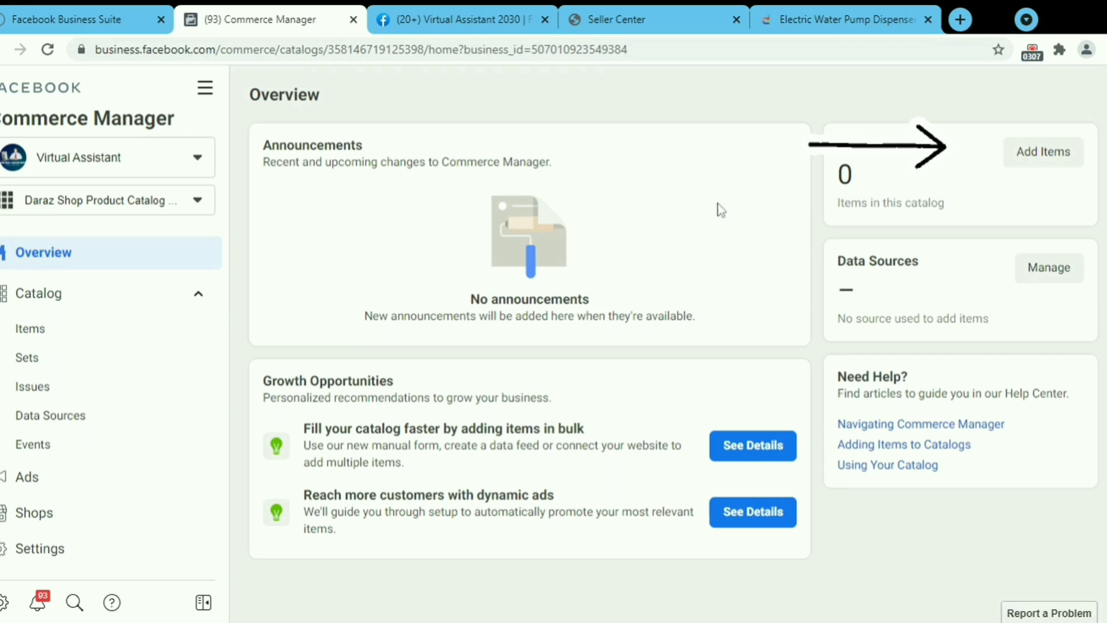
click(1042, 148)
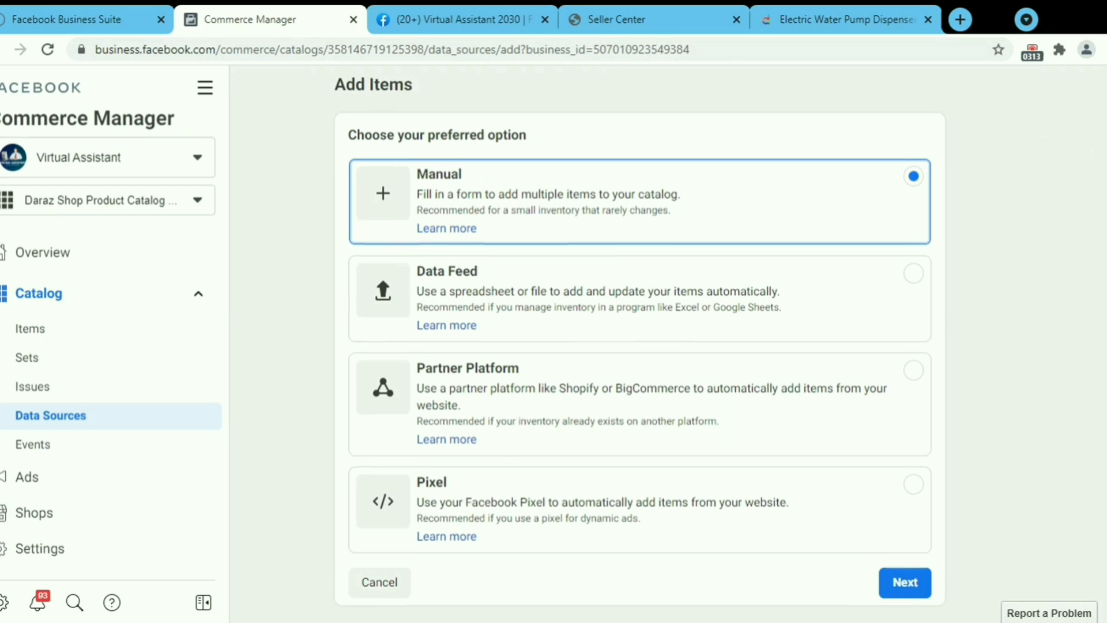
scroll(693, 167, down, 1)
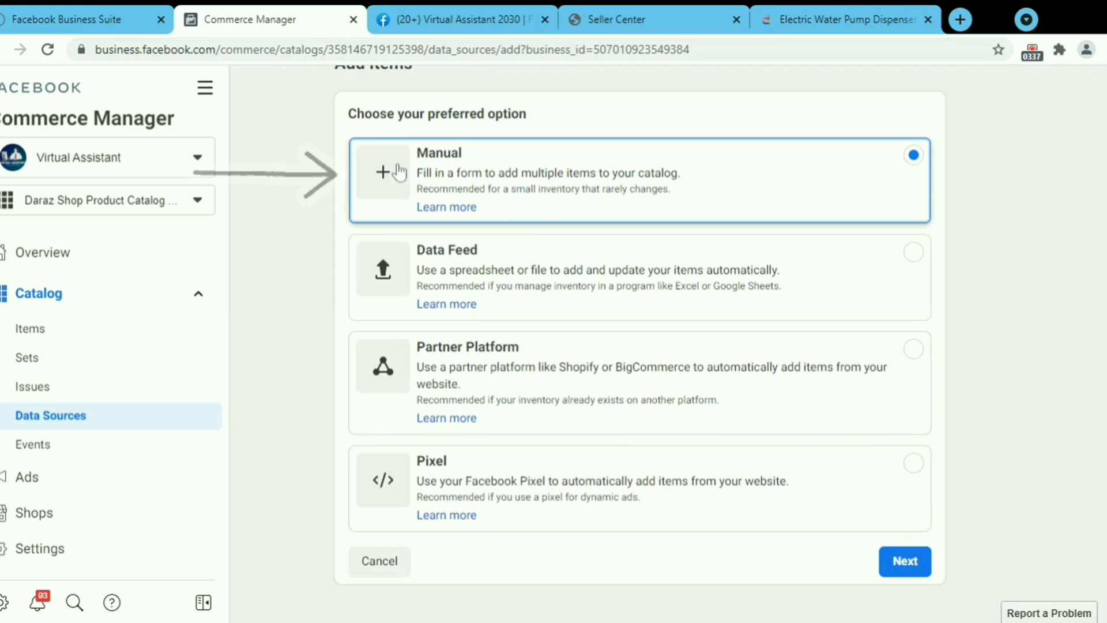
click(907, 565)
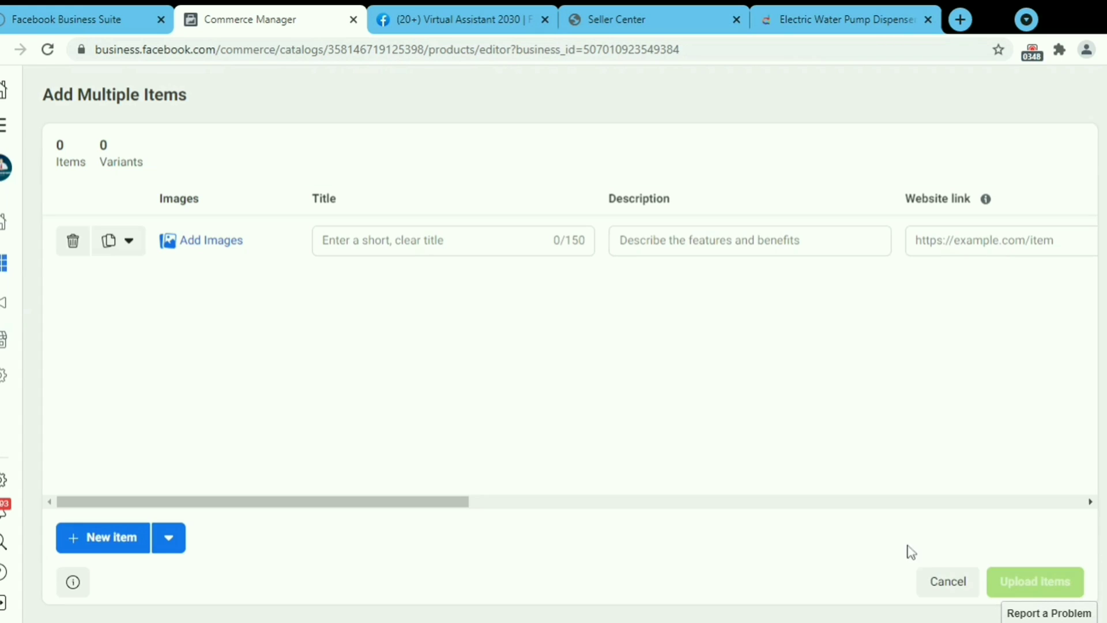
Upload the water pump product photos from the device to the first item and save them.
click(211, 241)
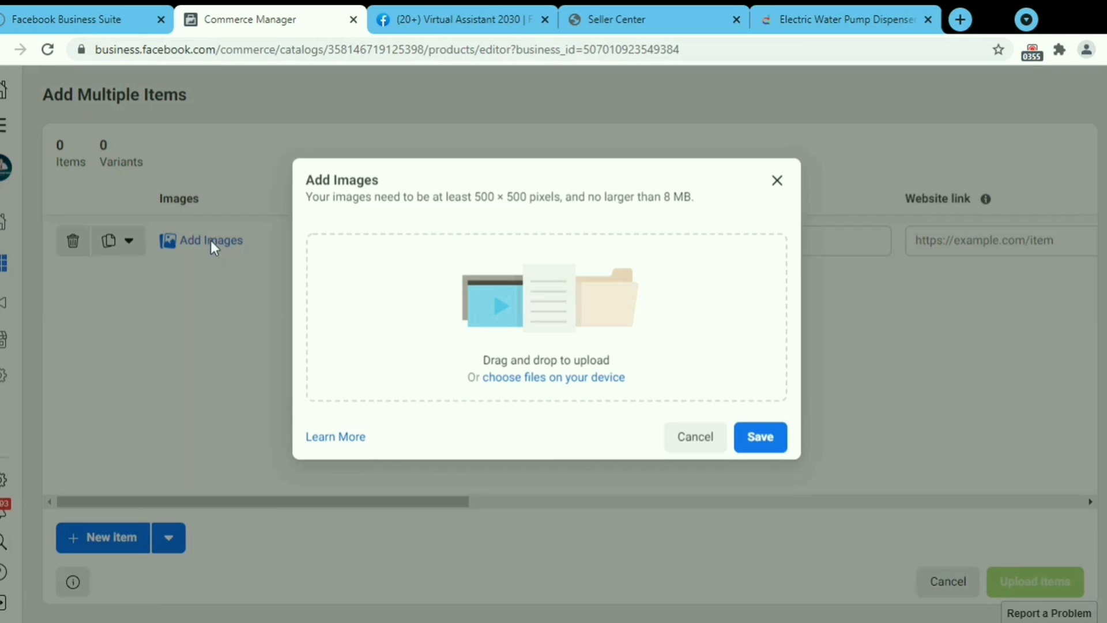
click(525, 378)
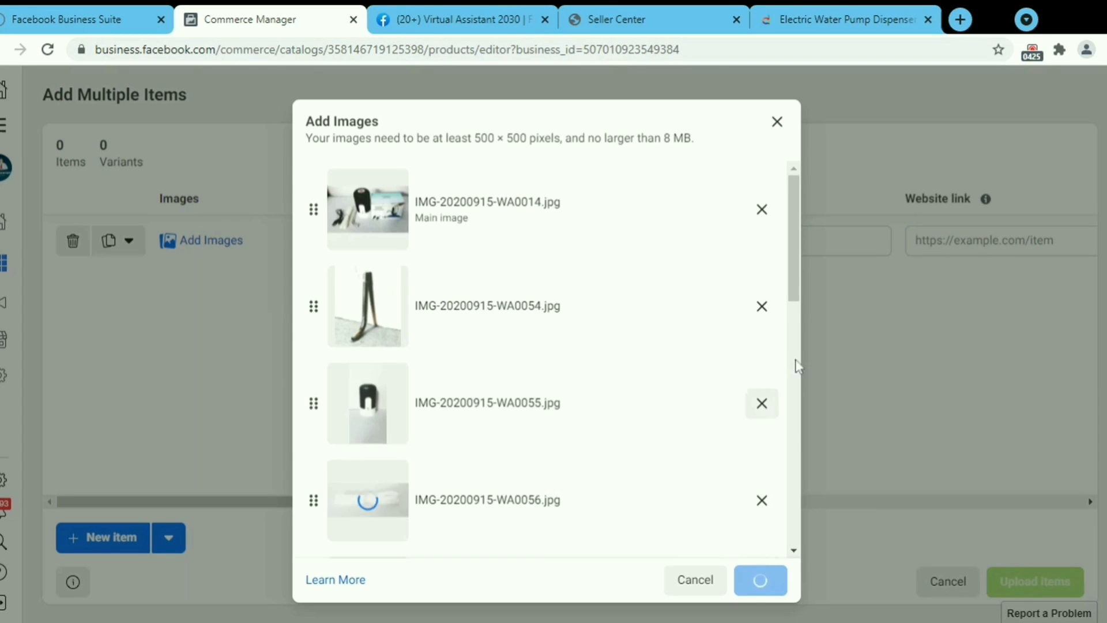
scroll(798, 366, down, 5)
scroll(784, 479, down, 5)
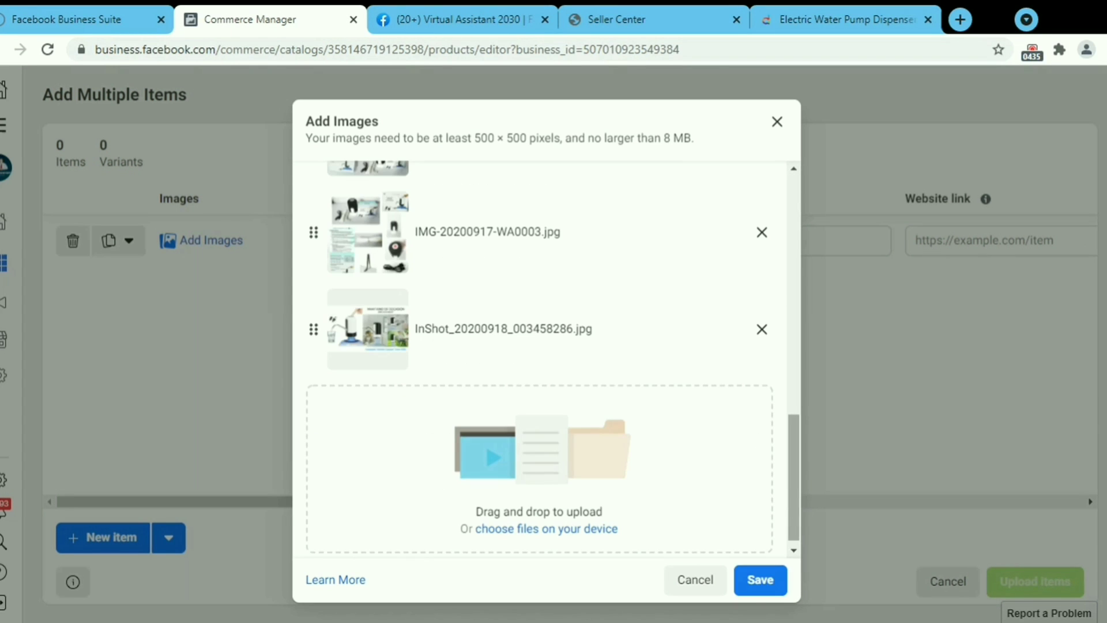
click(762, 577)
Title the item "Electric water pump despenser".
click(433, 240)
text(Electric water pump despenser)
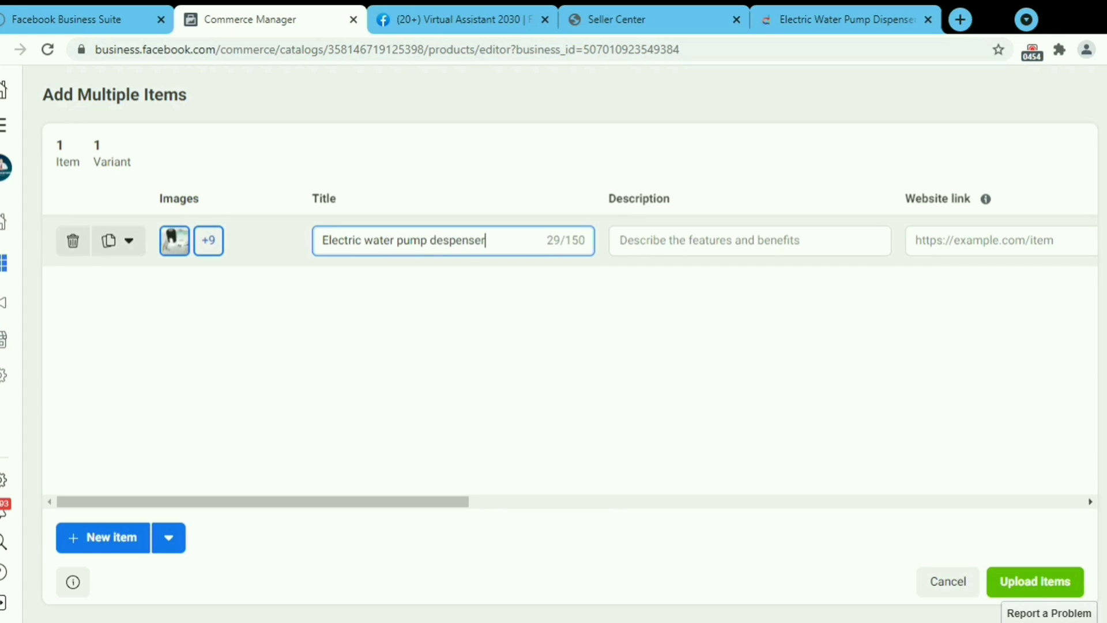
click(590, 326)
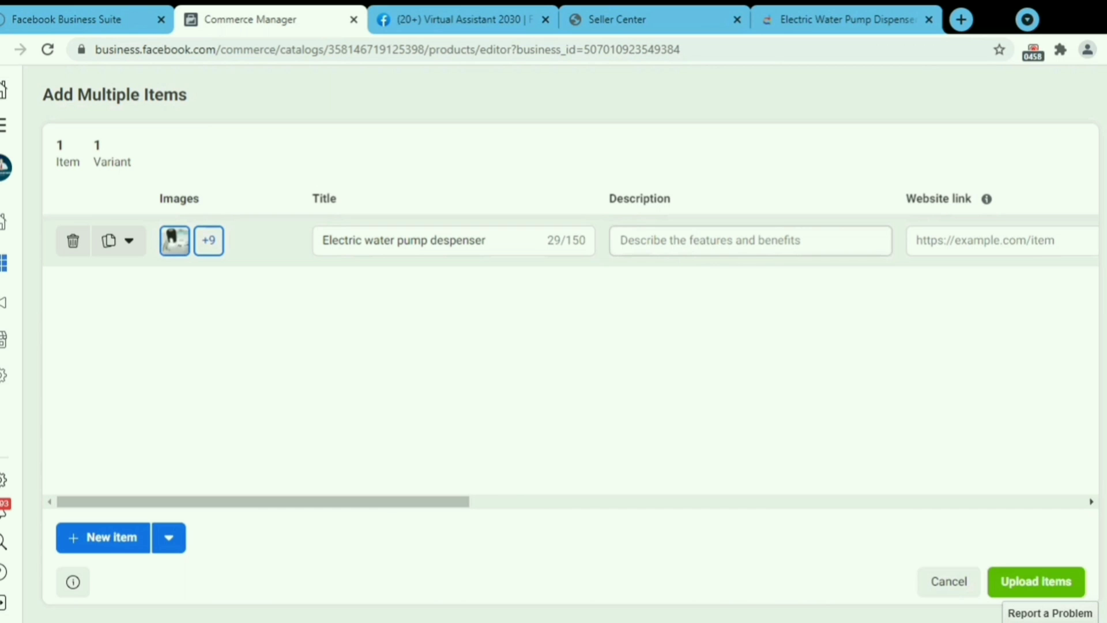
Copy the water pump's detailed description from its Daraz product page into the item's description.
click(750, 240)
click(900, 17)
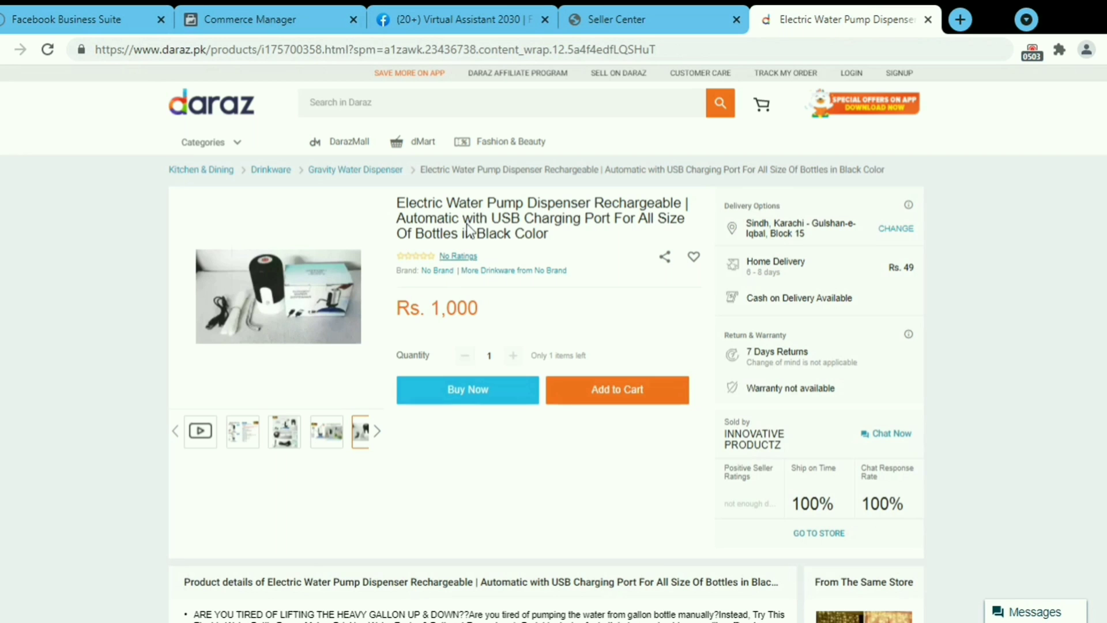
scroll(67, 524, down, 6)
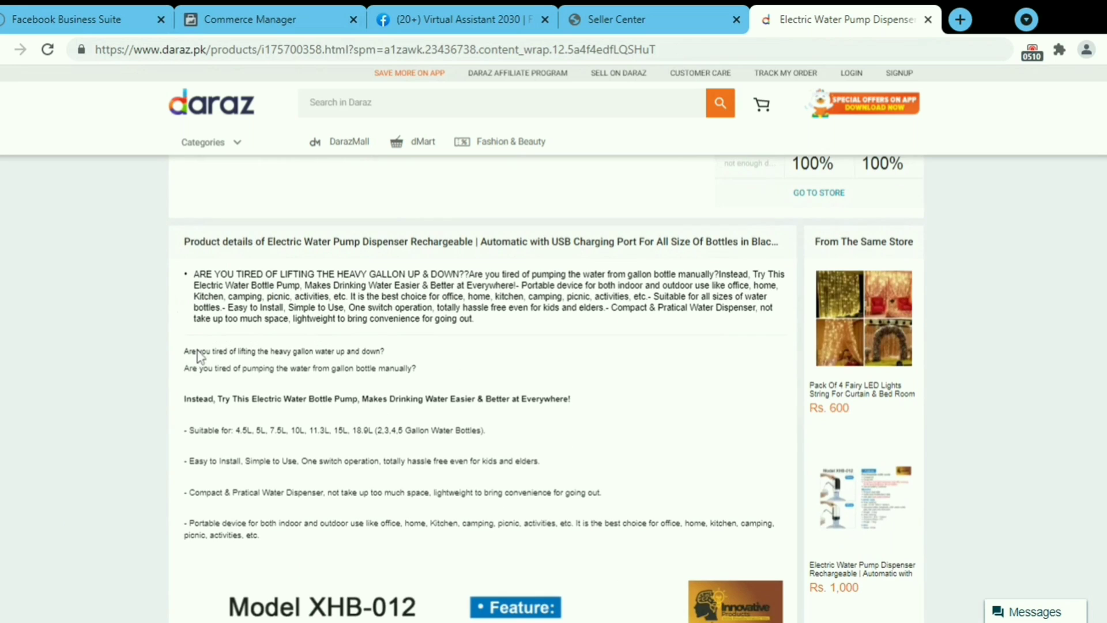
drag(195, 360, 447, 546)
key(ctrl+c)
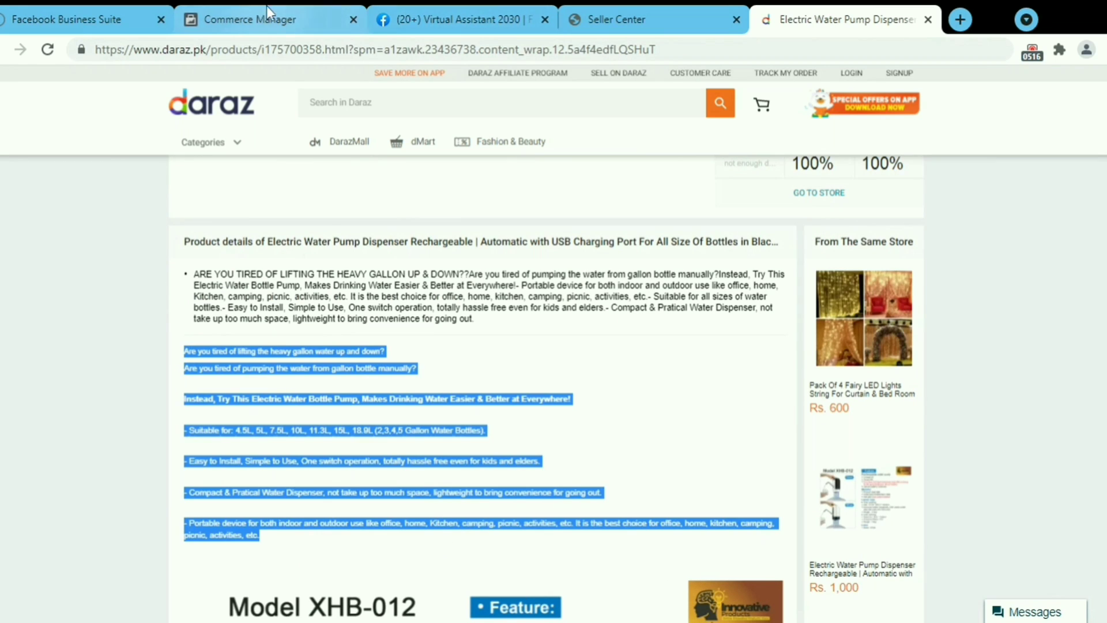
click(271, 19)
key(ctrl+v)
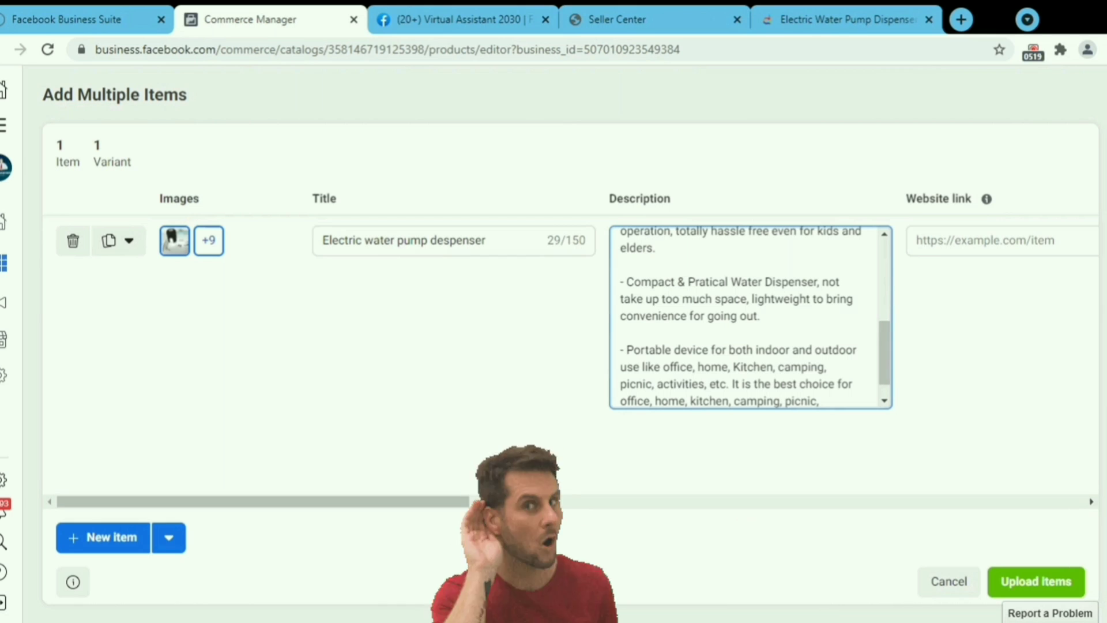
Copy the Daraz product page address into the item's website link.
click(816, 22)
click(272, 49)
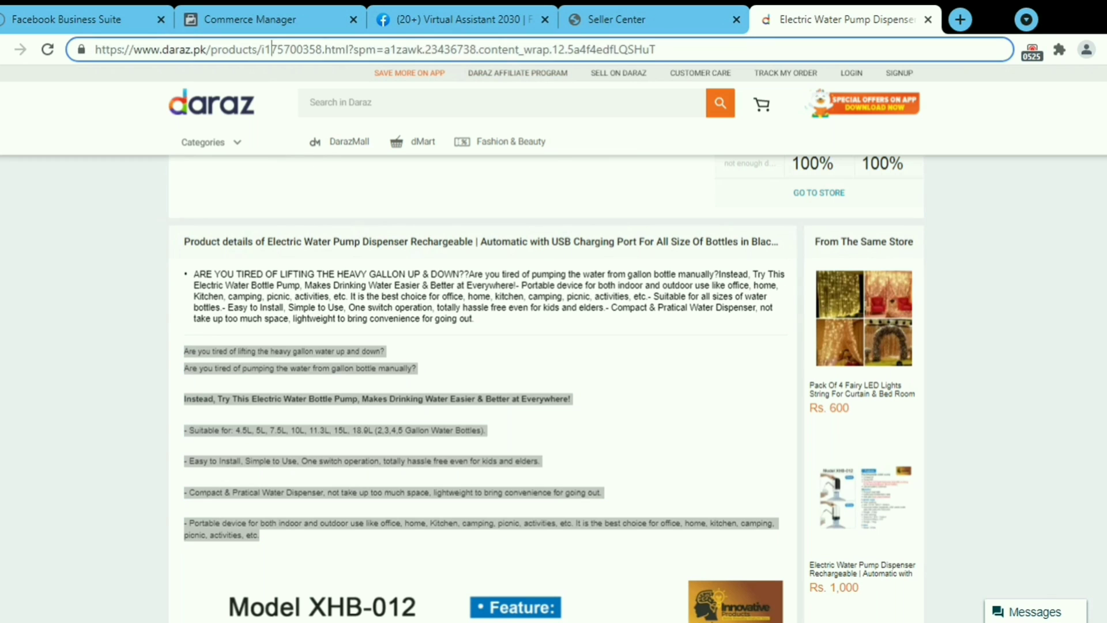
click(297, 19)
click(981, 240)
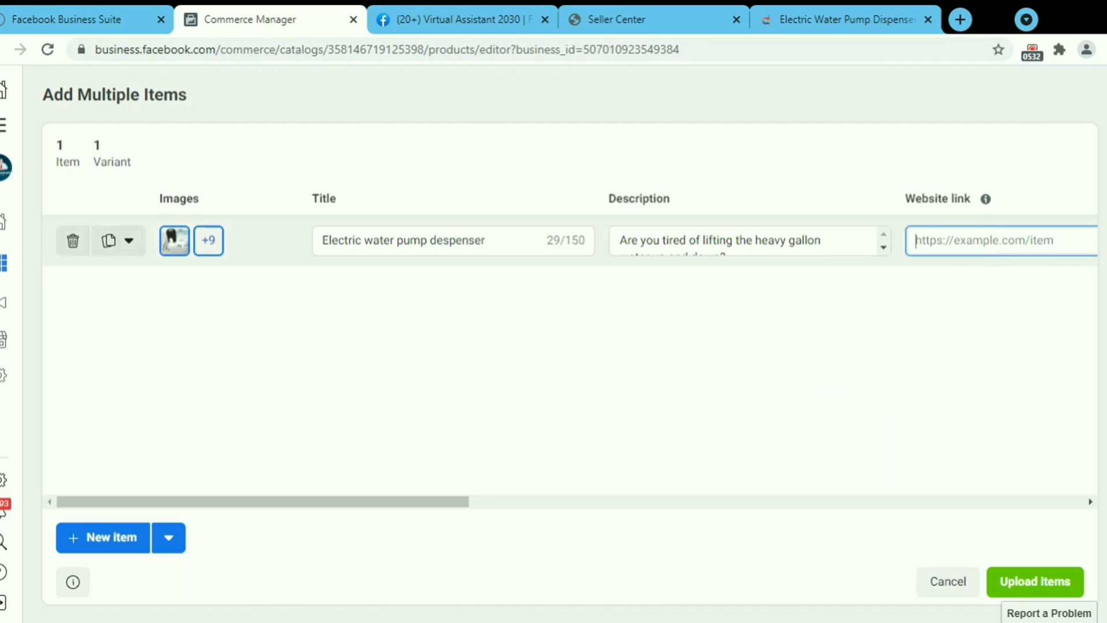
key(ctrl+v)
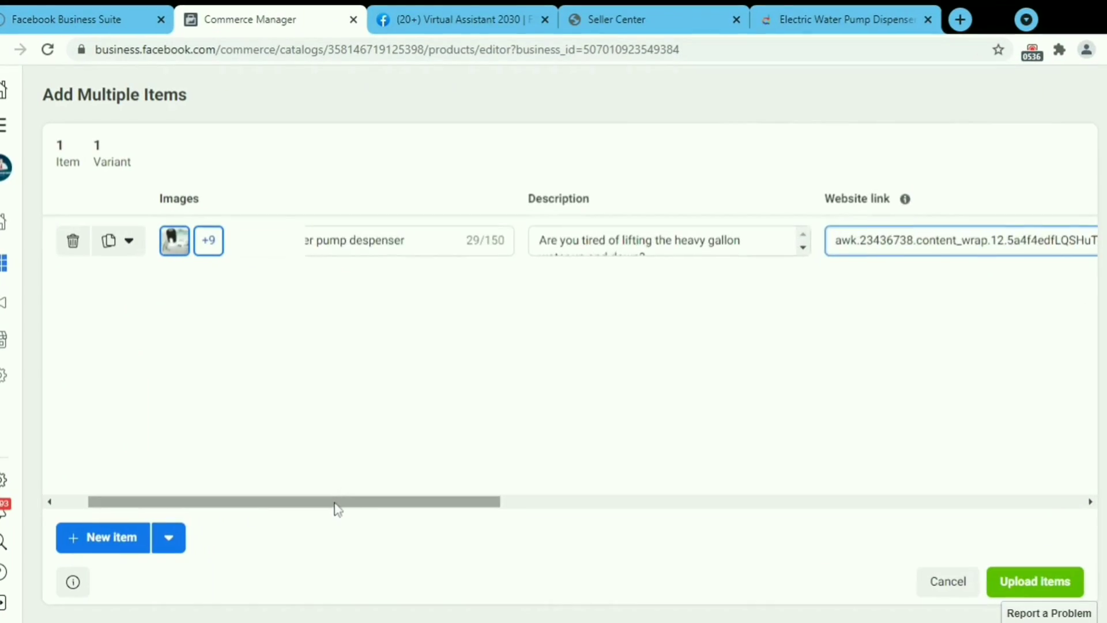
Set the item's price currency to PKR and its price to Rs 1000, matching the Daraz listing.
drag(265, 507, 606, 509)
click(499, 245)
text(pkr)
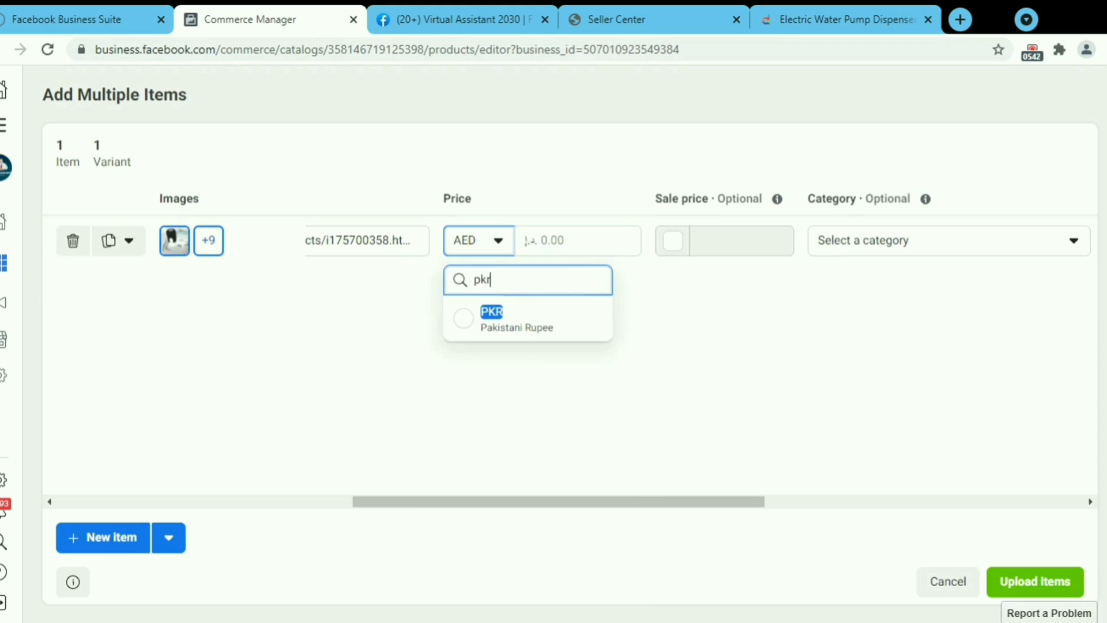
click(496, 302)
click(802, 17)
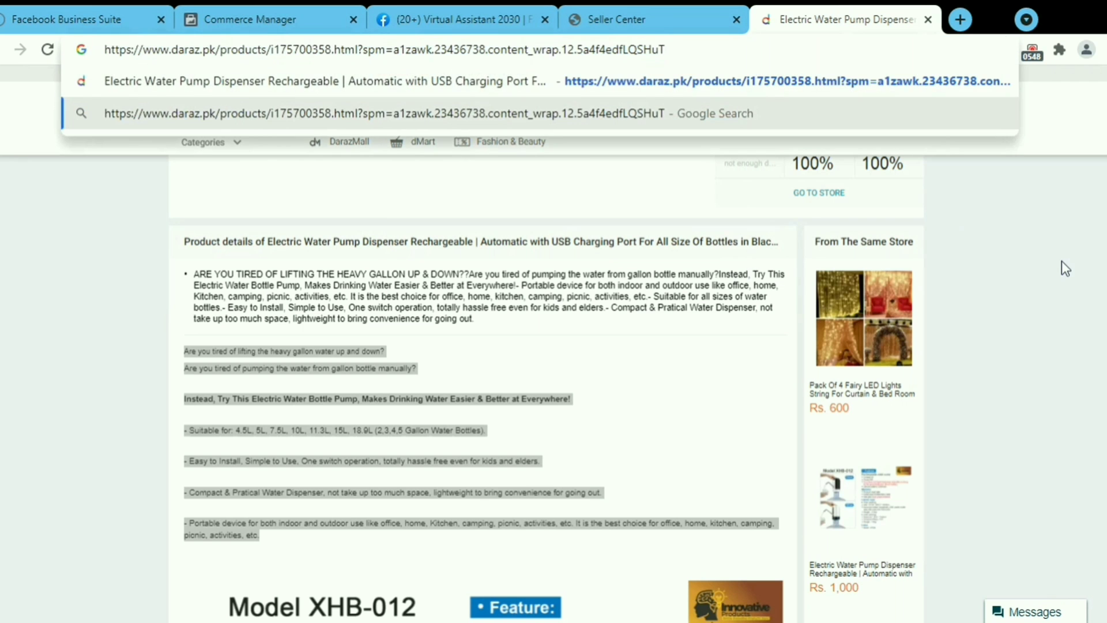
scroll(1062, 260, up, 5)
click(250, 19)
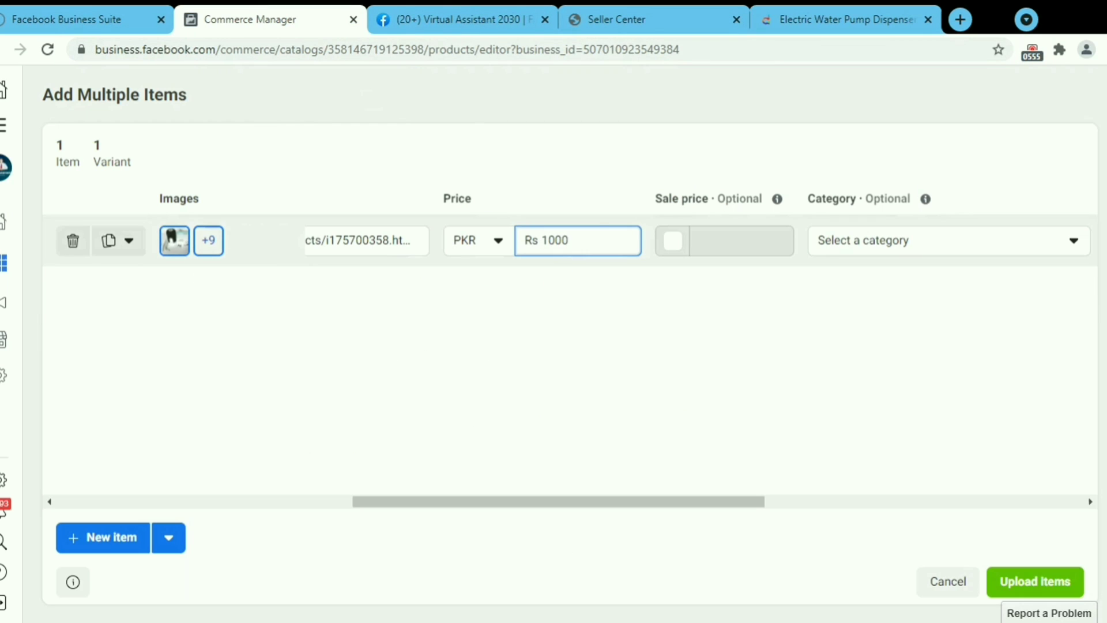
click(725, 271)
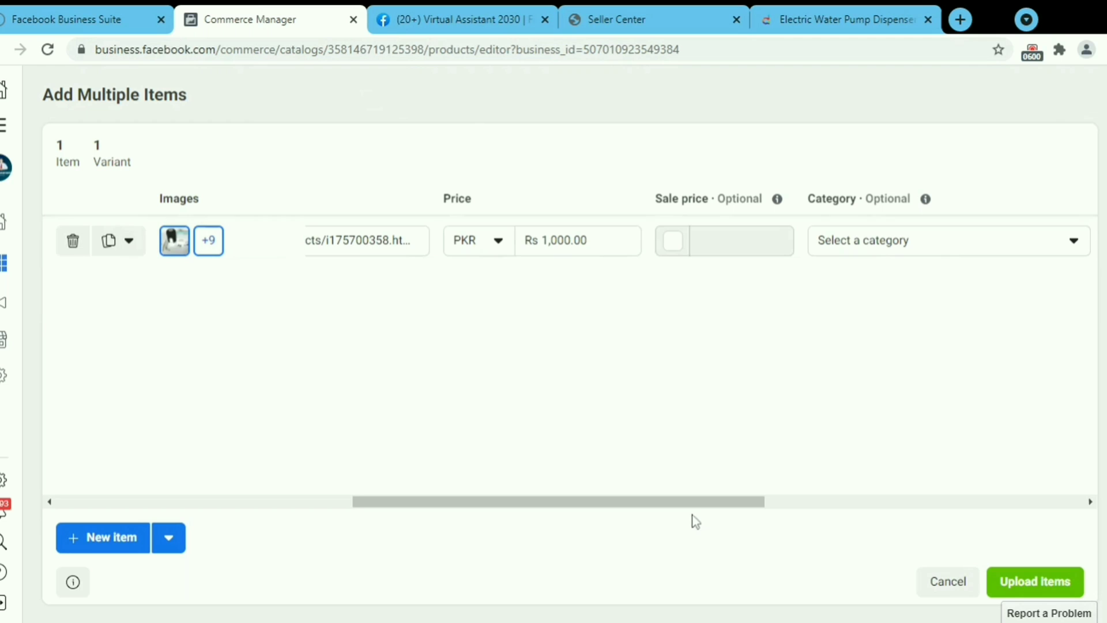
Assign the item to the category Electronics > Accessories.
scroll(784, 514, right, 8)
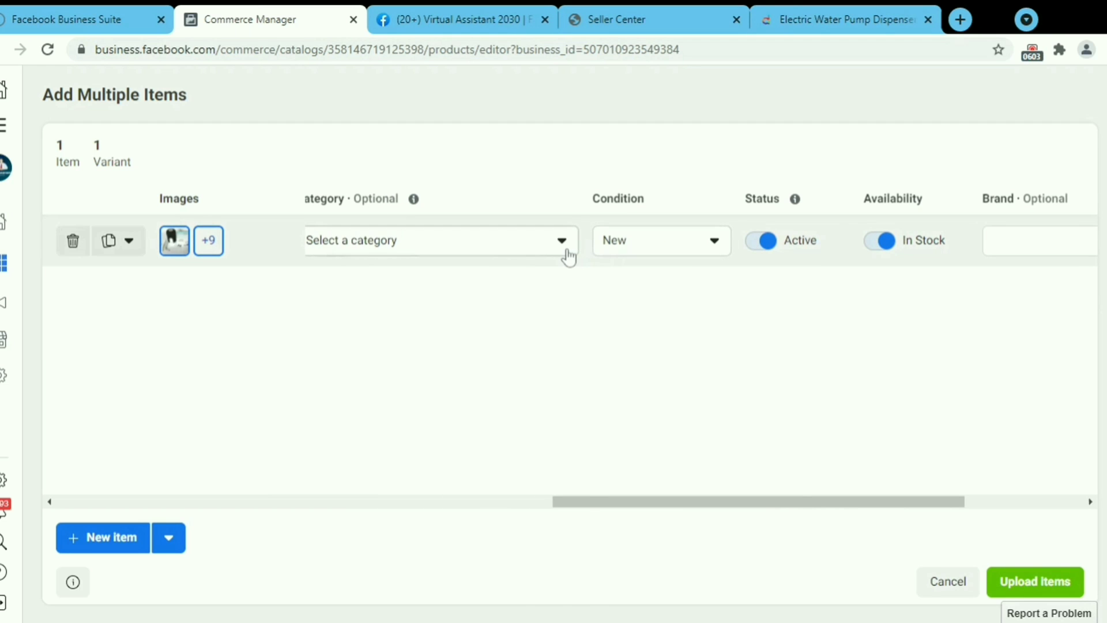
click(570, 257)
mouse_move(576, 353)
mouse_down()
mouse_move(571, 447)
mouse_move(570, 385)
mouse_up()
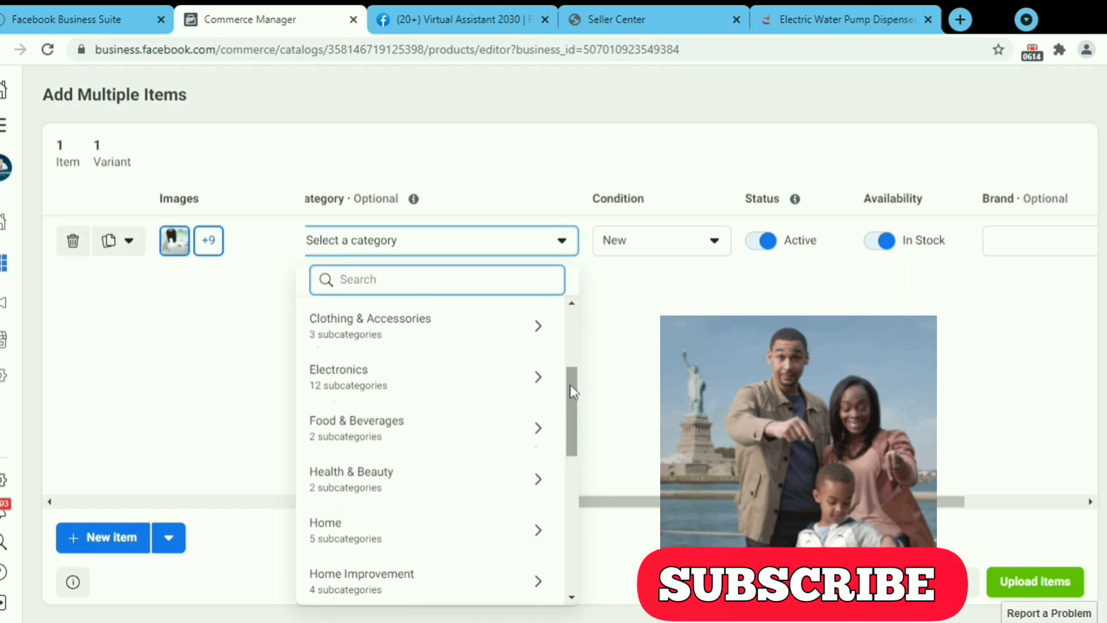
click(450, 390)
drag(570, 490, 568, 369)
click(404, 359)
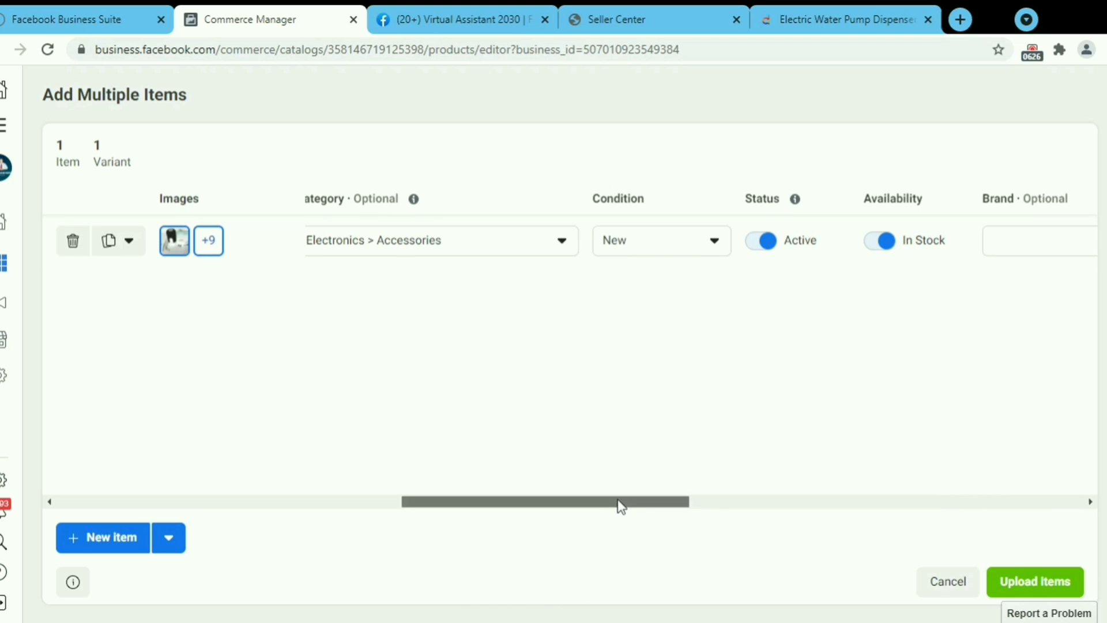
Enter Black as the item's color and upload the item to the catalog.
drag(618, 504, 1048, 518)
click(967, 242)
text(B)
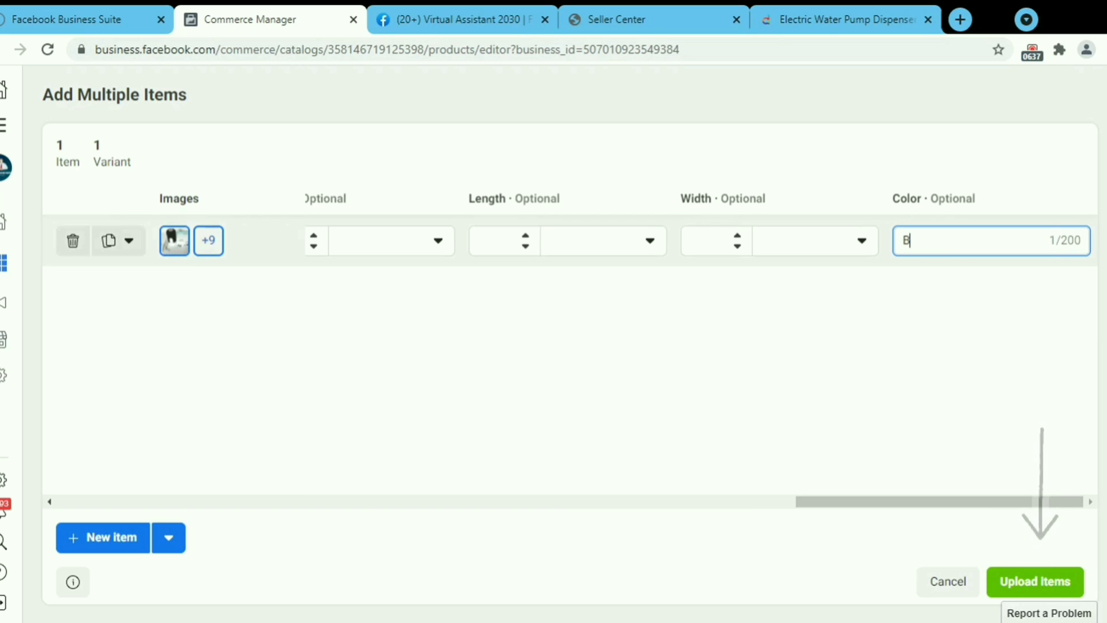
text(lack)
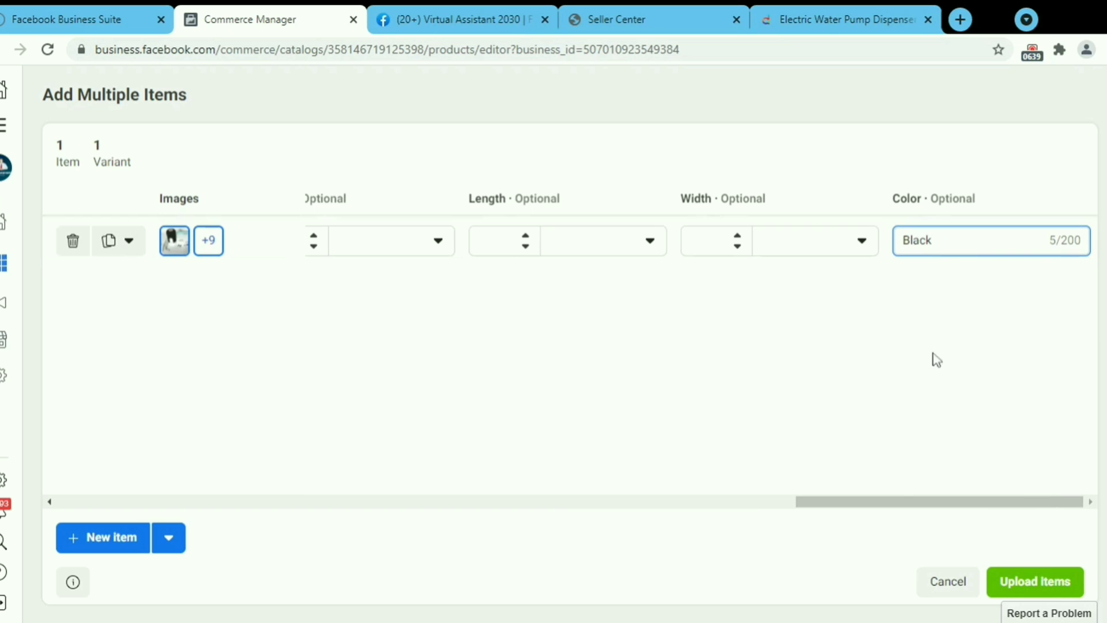
click(1032, 587)
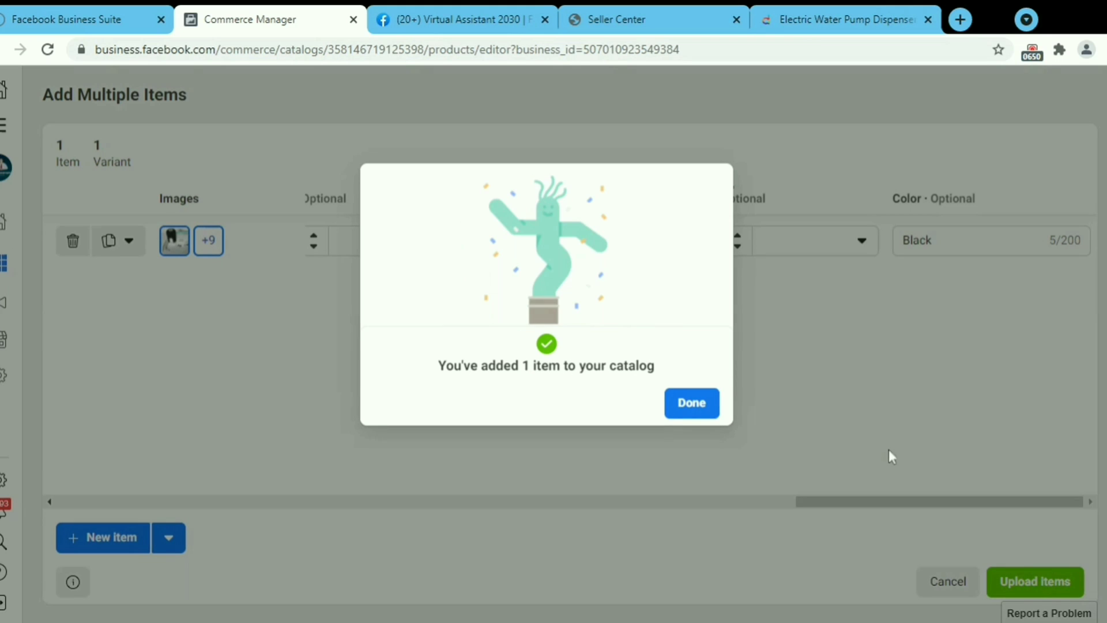
click(691, 404)
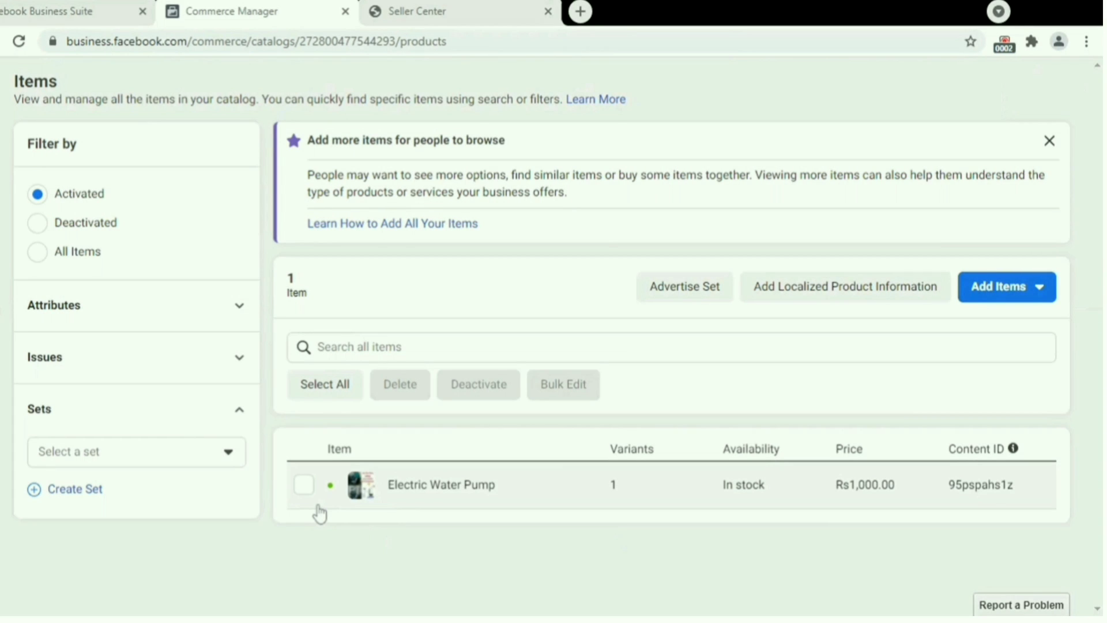
Select the Electric Water Pump item and start advertising the product set with the preselected ad account.
click(306, 488)
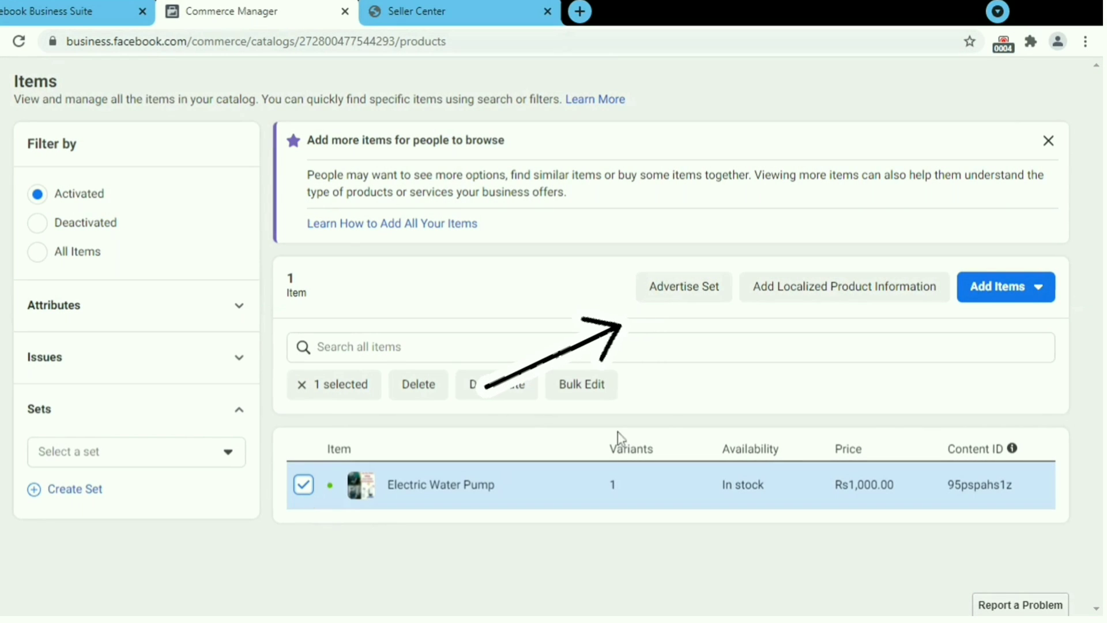
click(678, 293)
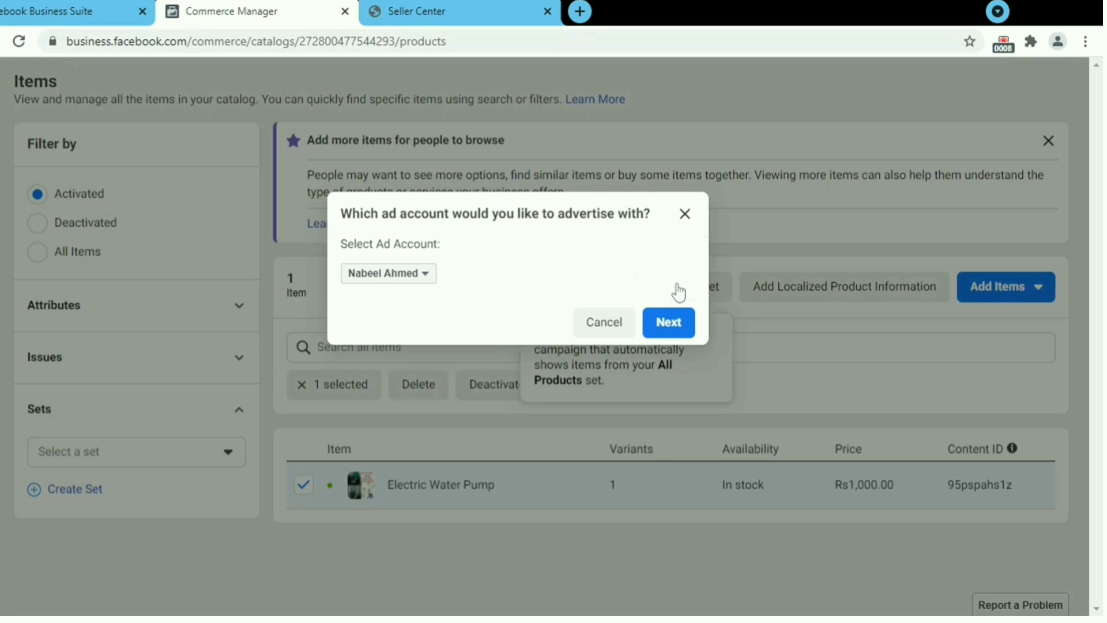
click(425, 275)
click(425, 275)
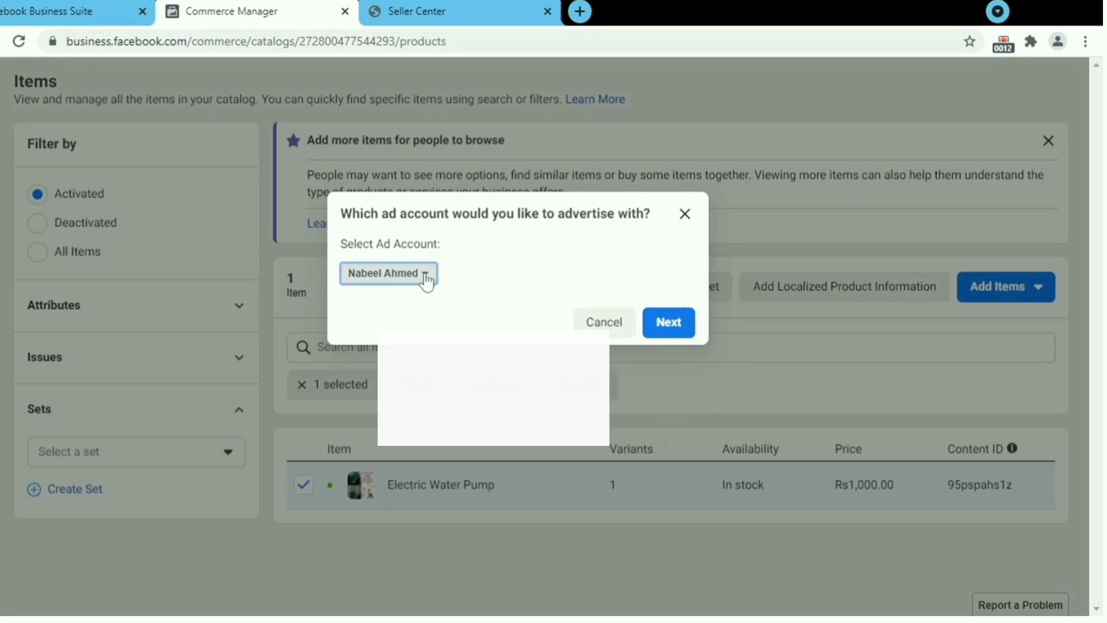
click(426, 275)
click(425, 275)
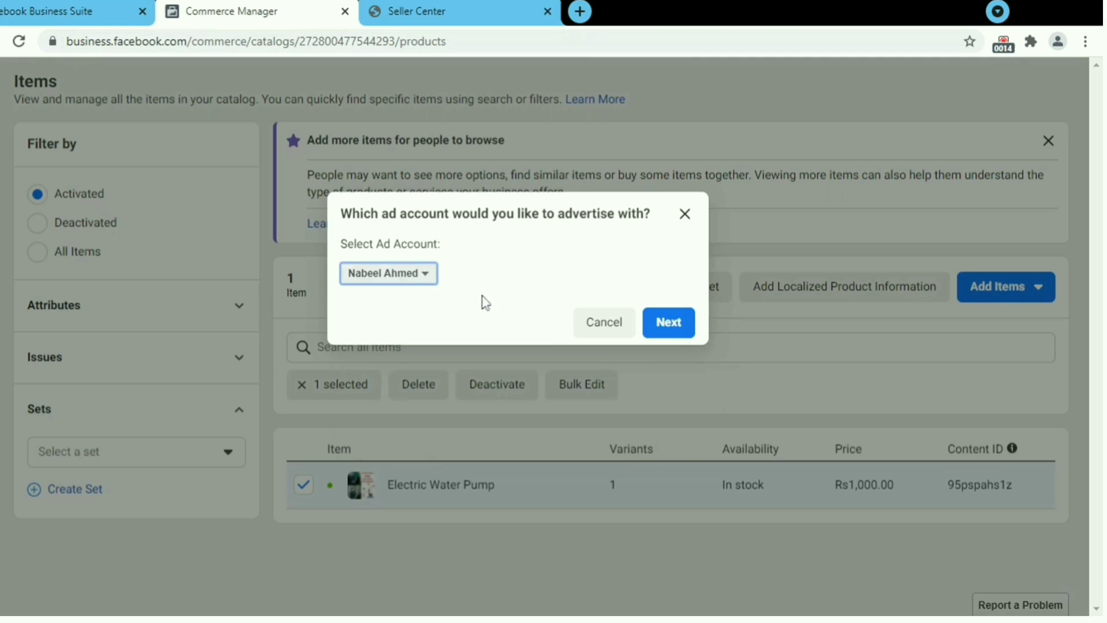
click(679, 328)
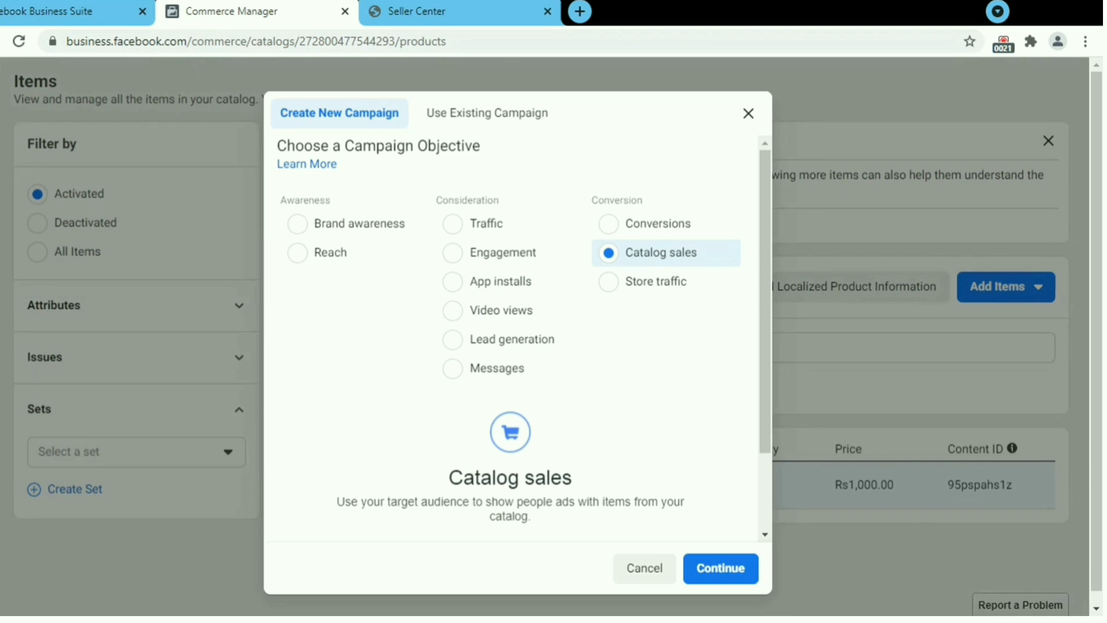
Create a new Catalog sales campaign for the Daraz Shop catalog and dismiss the pixel dialog without creating a pixel.
drag(769, 414, 780, 492)
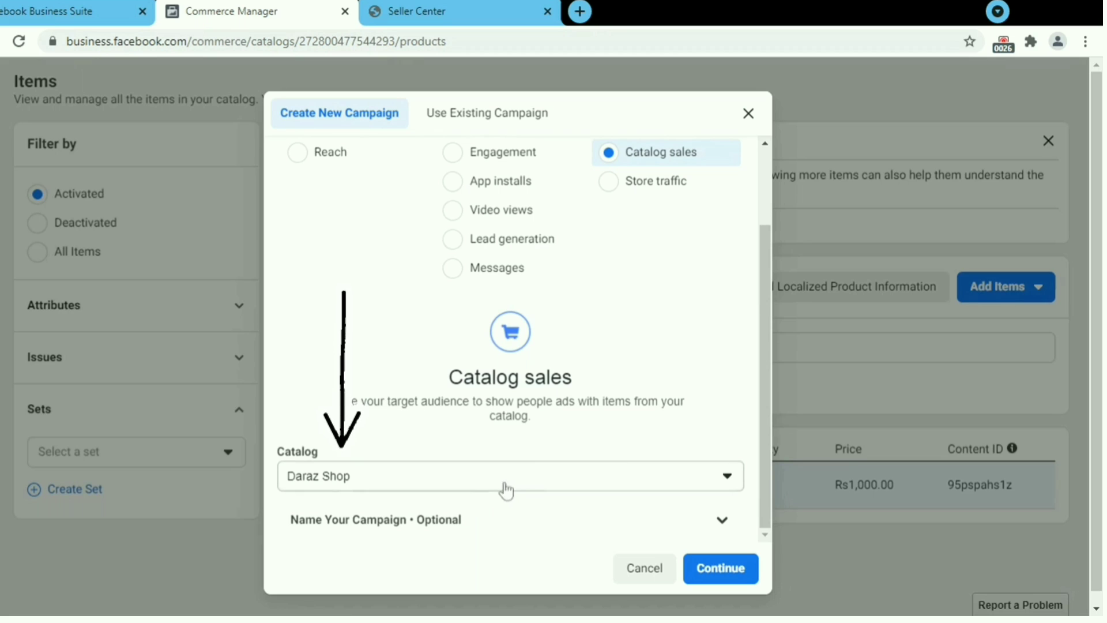
click(723, 570)
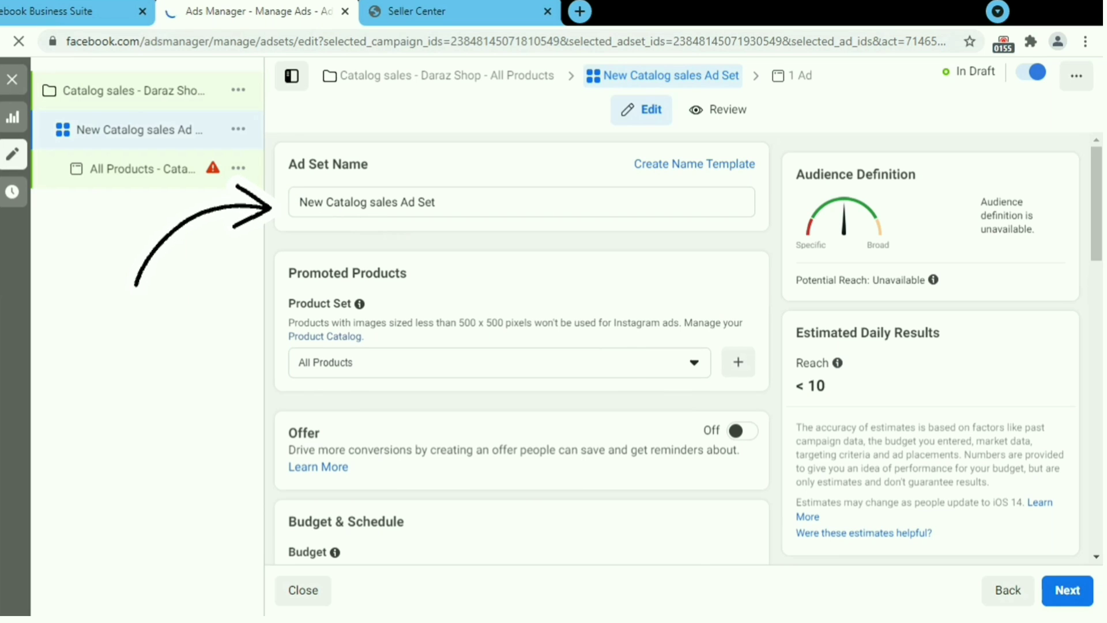
scroll(1085, 245, down, 1)
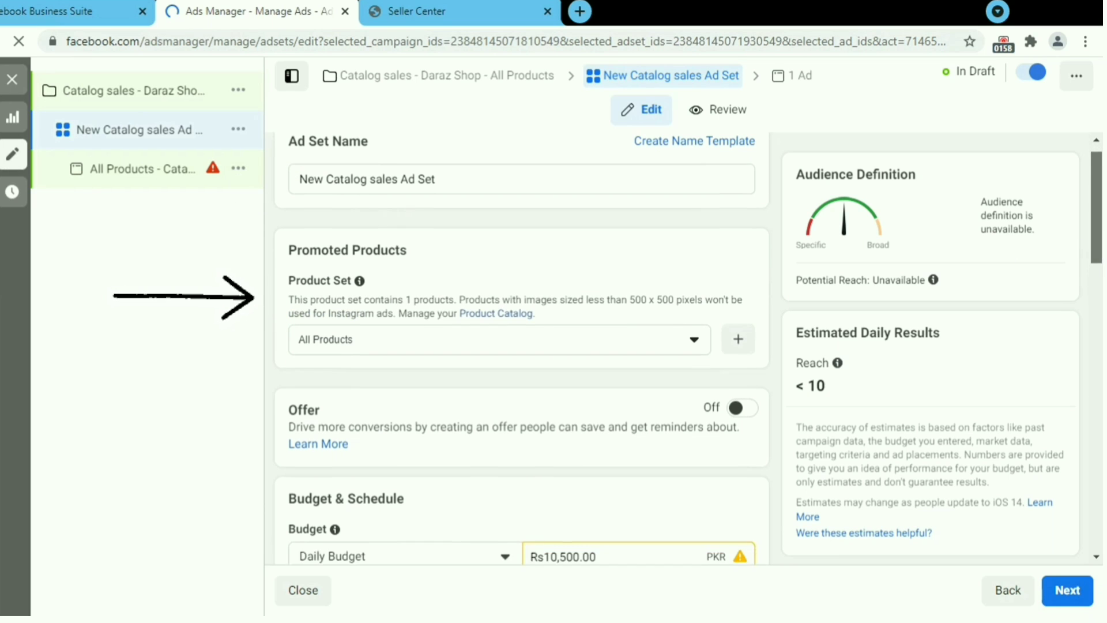
scroll(661, 333, down, 2)
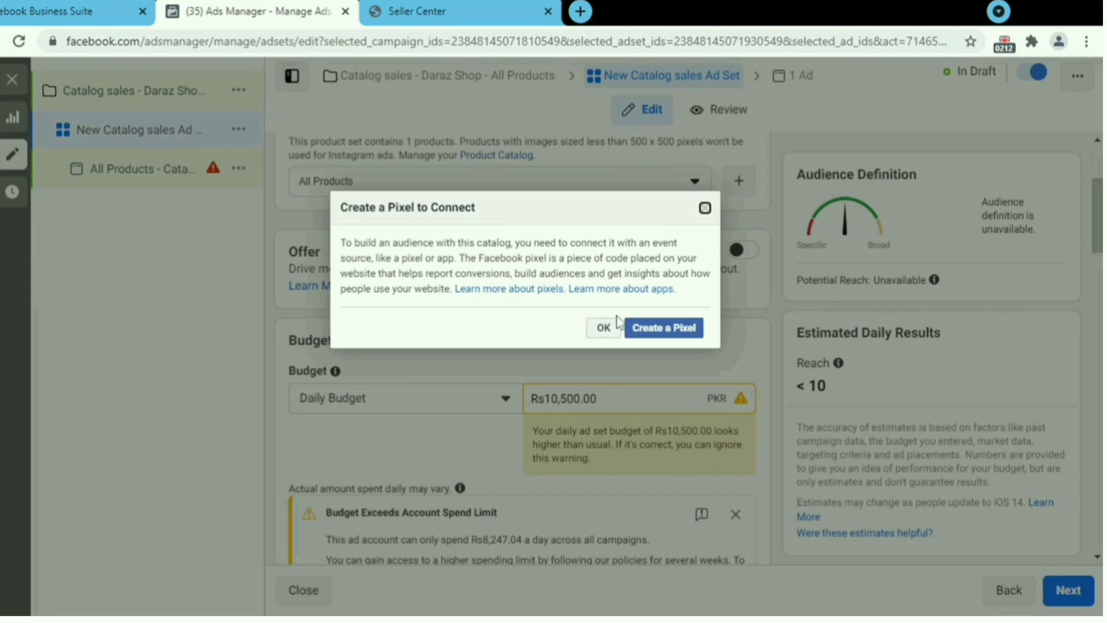
click(604, 328)
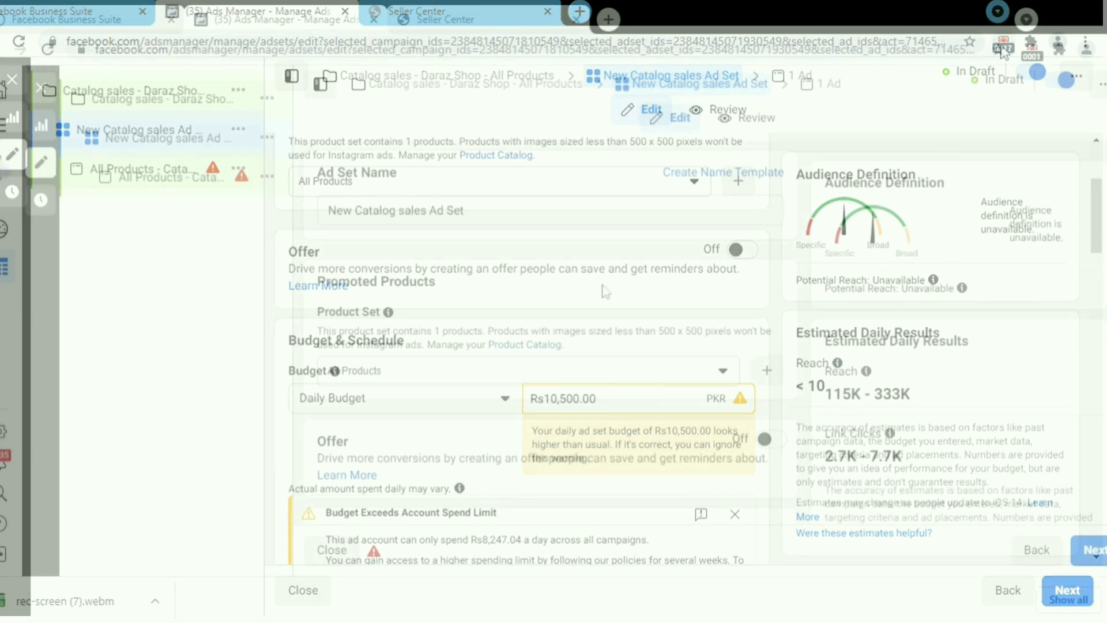
Rename the ad set to "Pakistani Audience".
drag(329, 210, 455, 210)
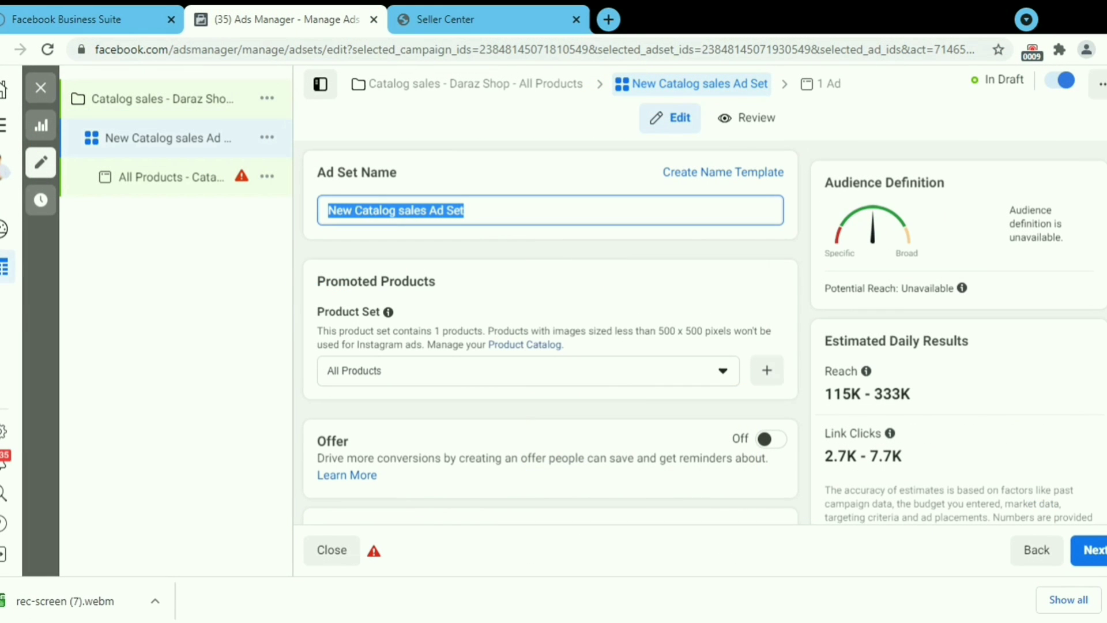
text(Pakistani)
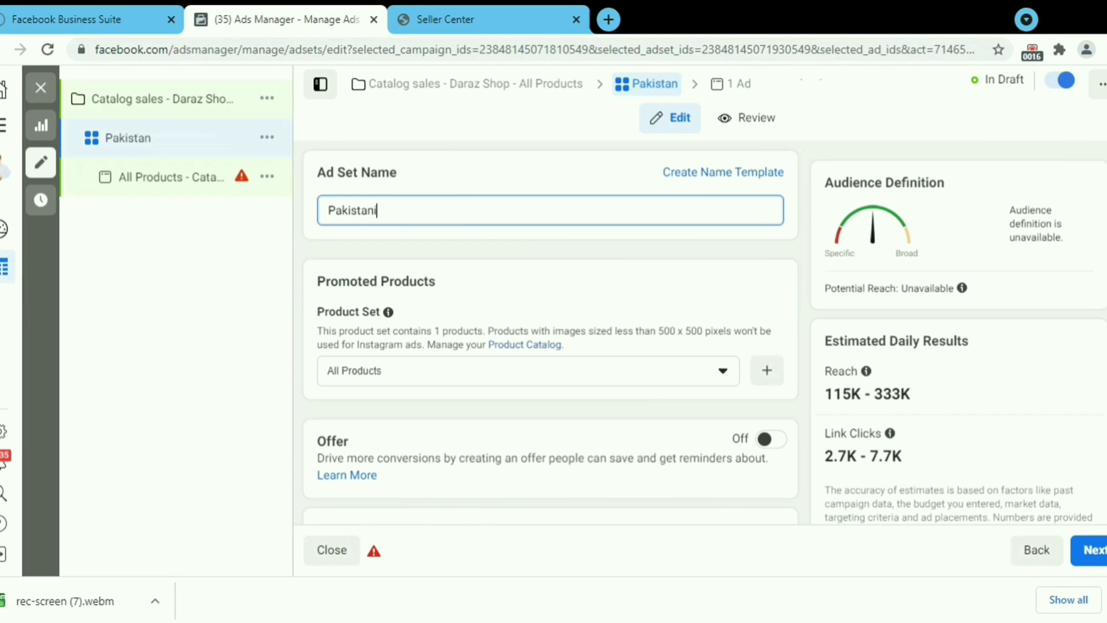
text( Audience)
Switch the ad set to a lifetime budget and set it to Rs 6,000.
scroll(551, 325, down, 2)
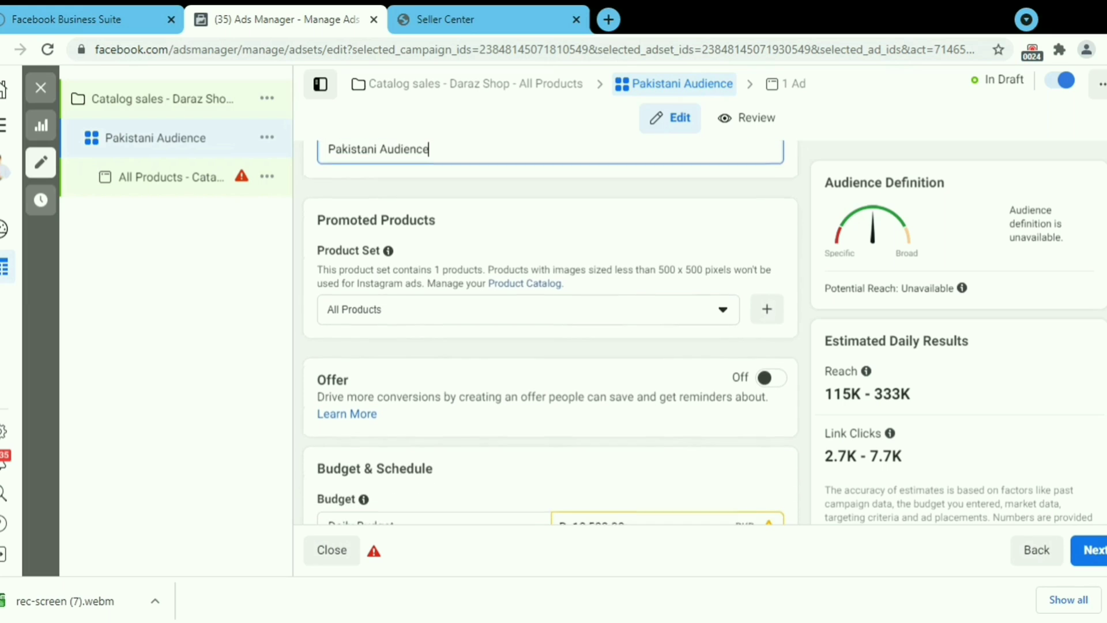
scroll(551, 325, down, 4)
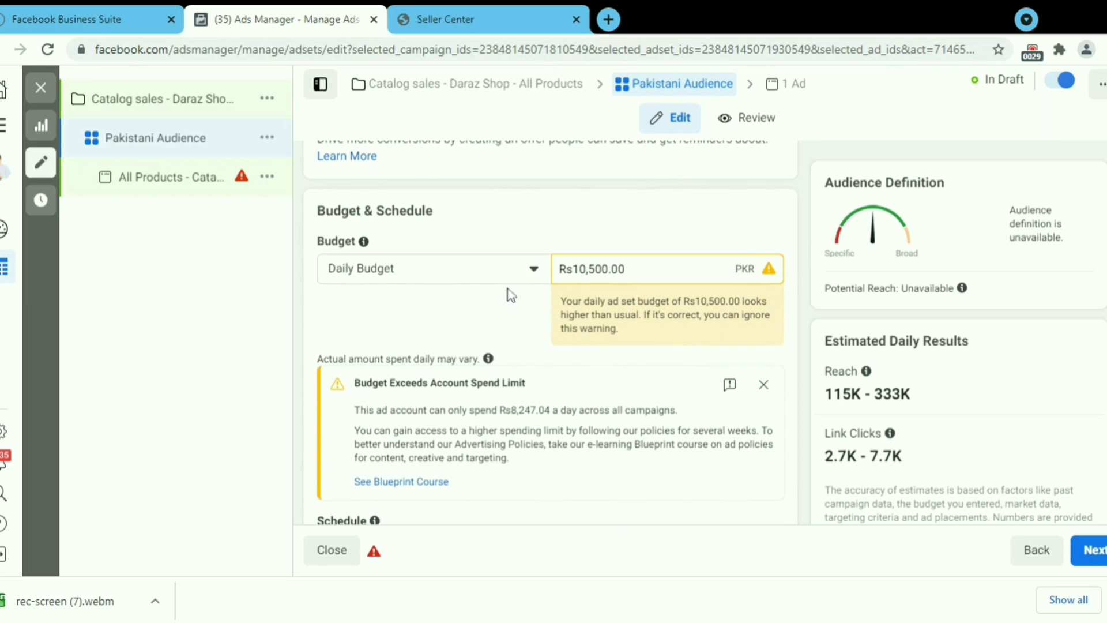
click(535, 269)
click(403, 340)
drag(625, 268, 602, 268)
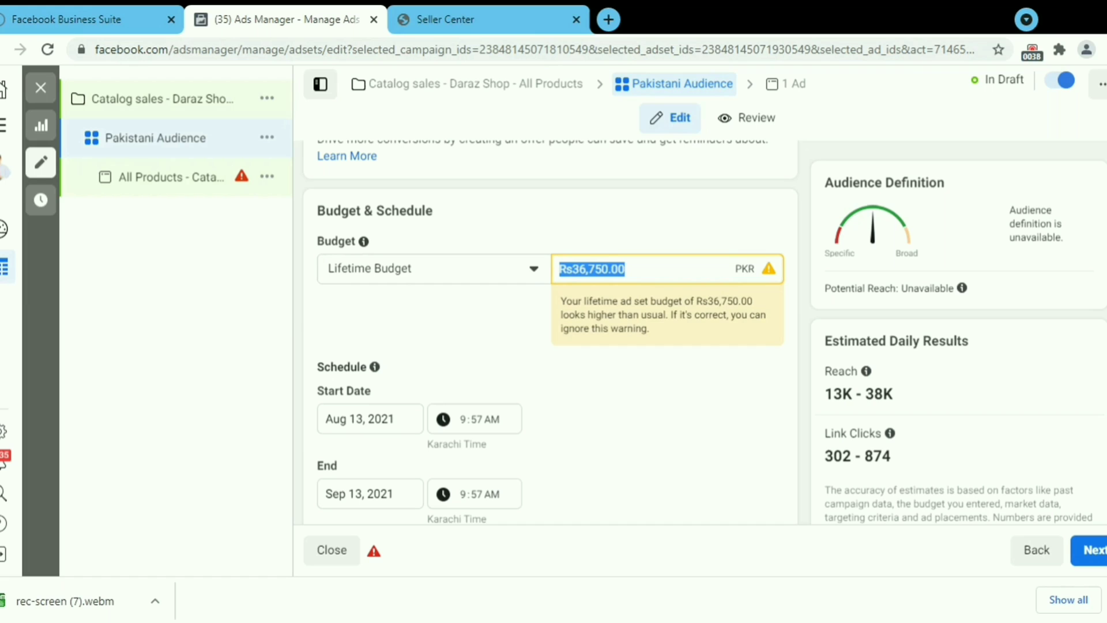
text(2000)
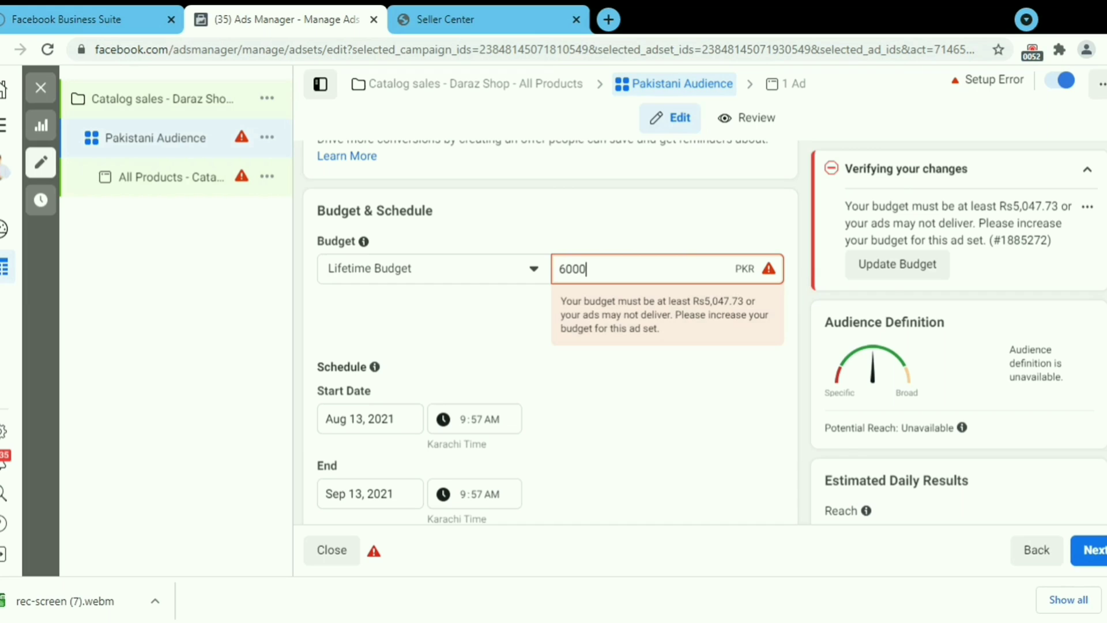
click(700, 423)
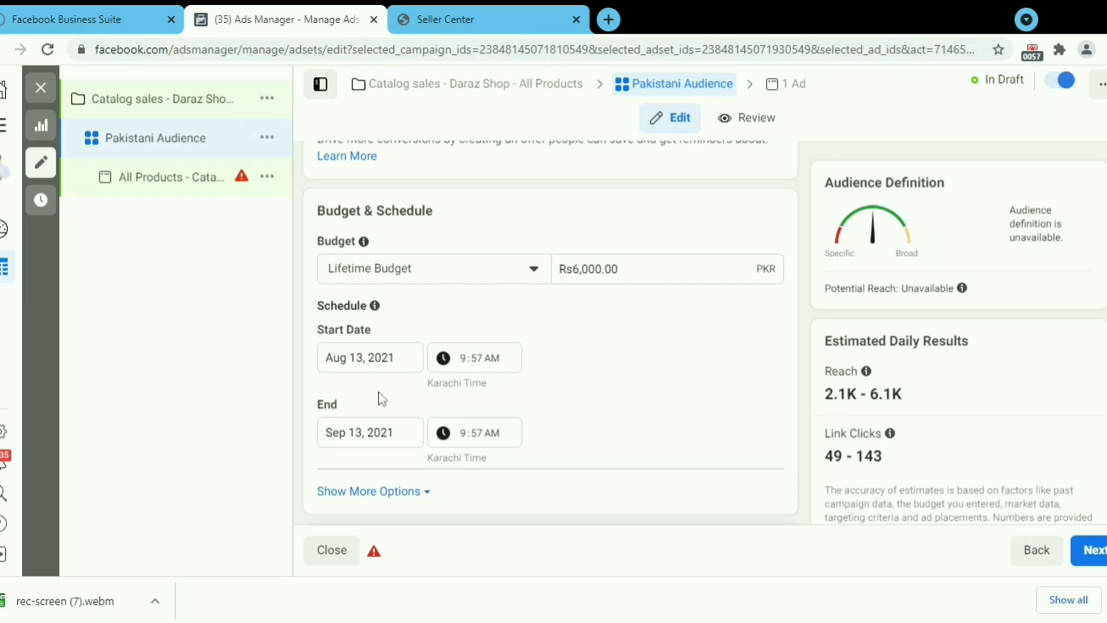
Set the ad set's end date to August 20, 2021 and its lifetime budget to Rs 2,000.
click(364, 433)
click(333, 234)
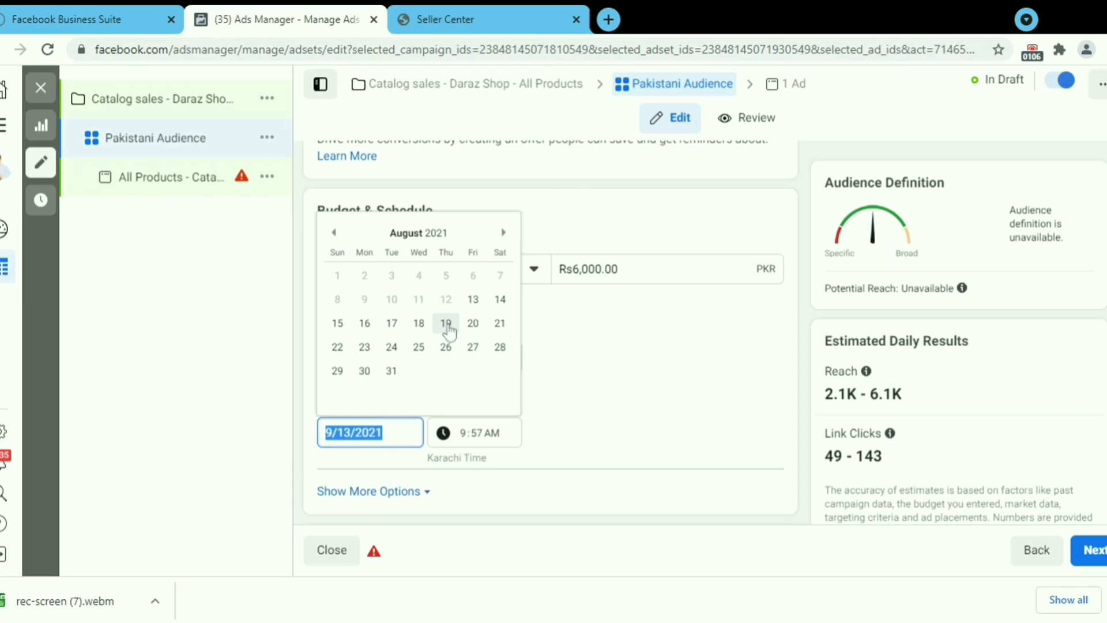
click(470, 326)
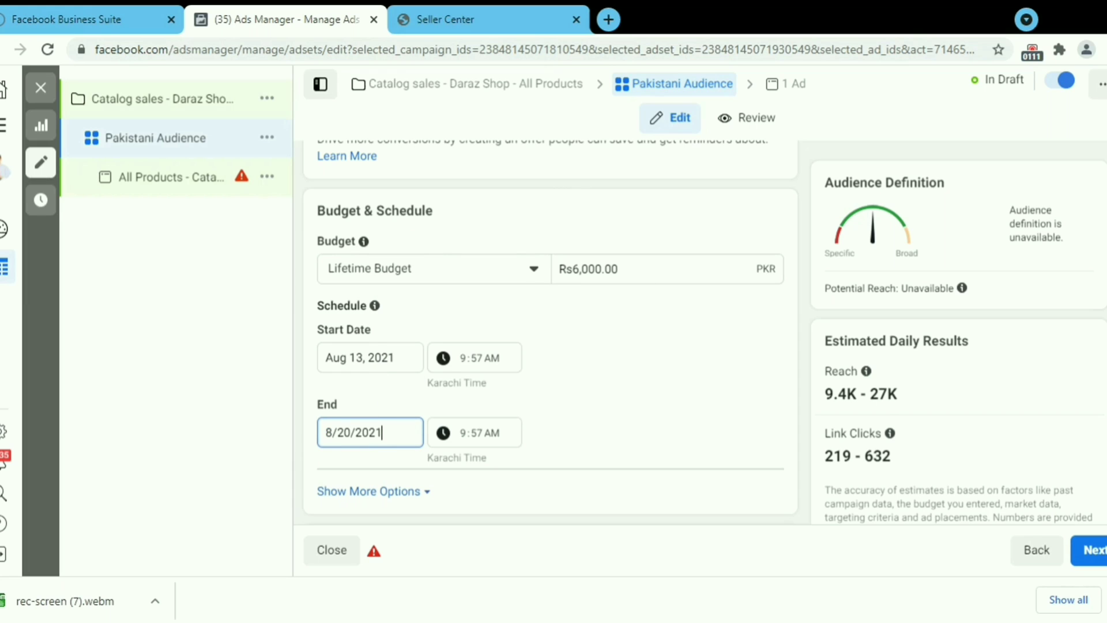
click(579, 270)
text(2)
click(658, 383)
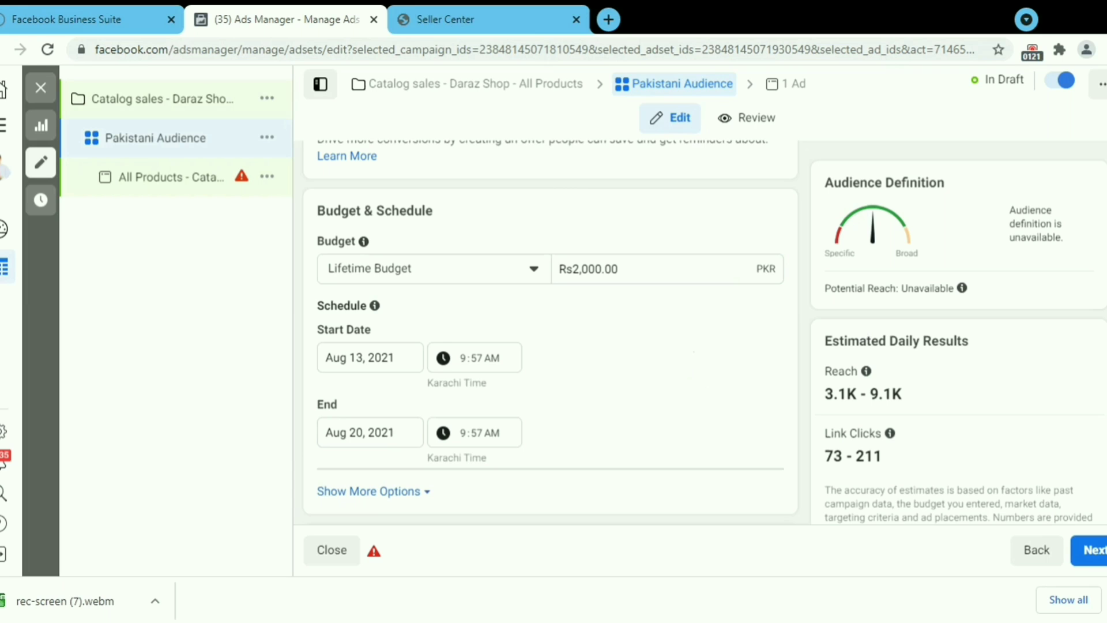
Set the new audience's age range to 22–50.
scroll(551, 332, down, 7)
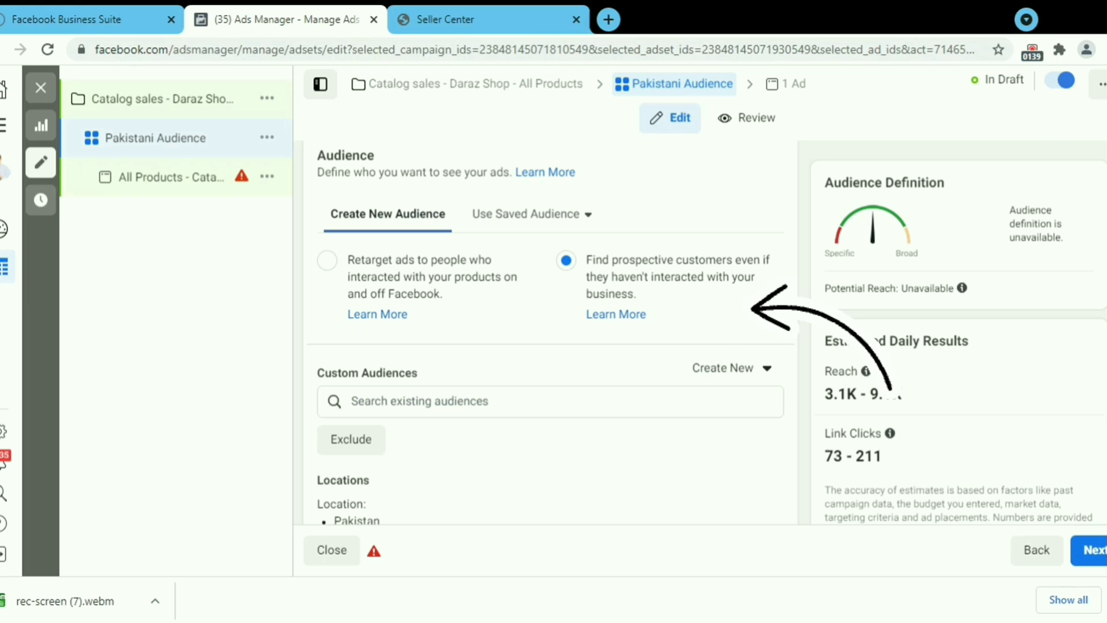
scroll(551, 346, down, 3)
scroll(461, 311, down, 1)
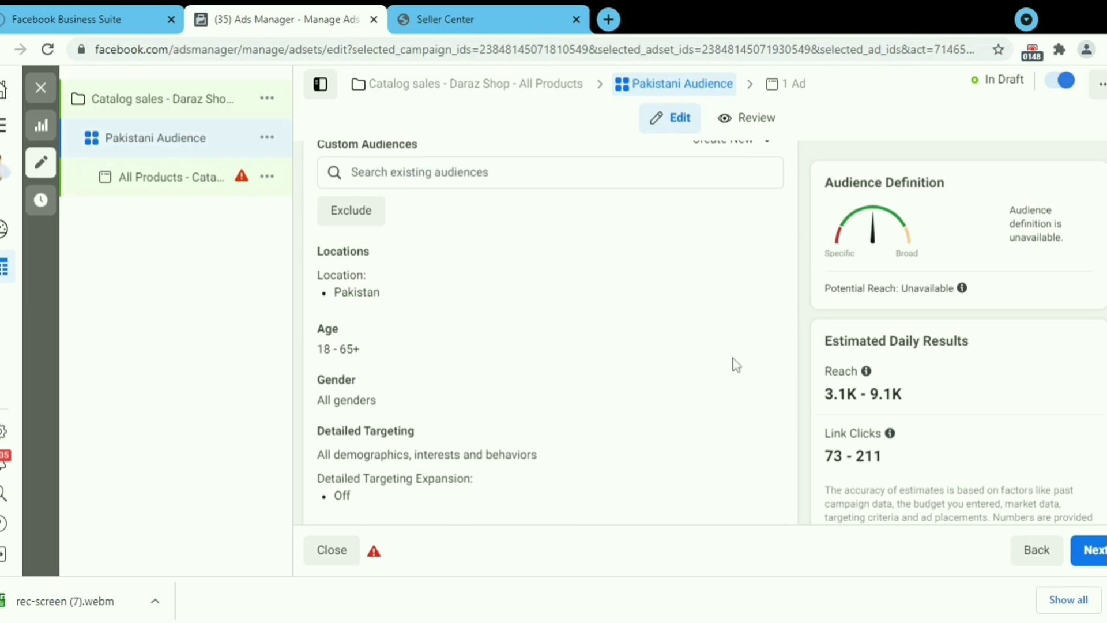
click(767, 332)
click(377, 358)
scroll(346, 315, down, 2)
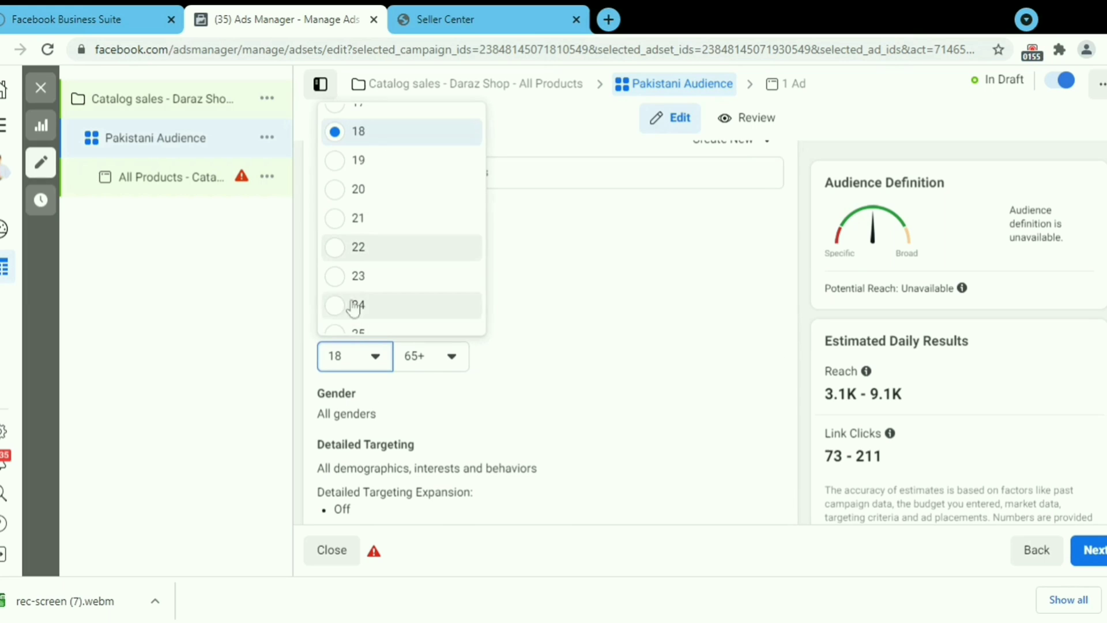
click(358, 247)
click(453, 359)
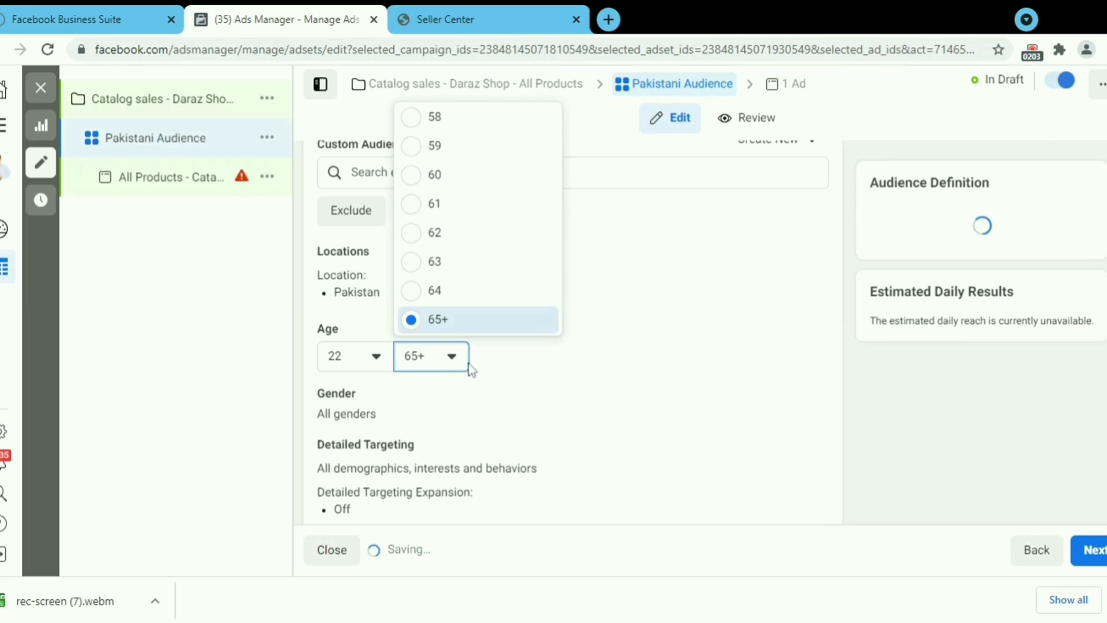
scroll(427, 231, up, 5)
click(427, 286)
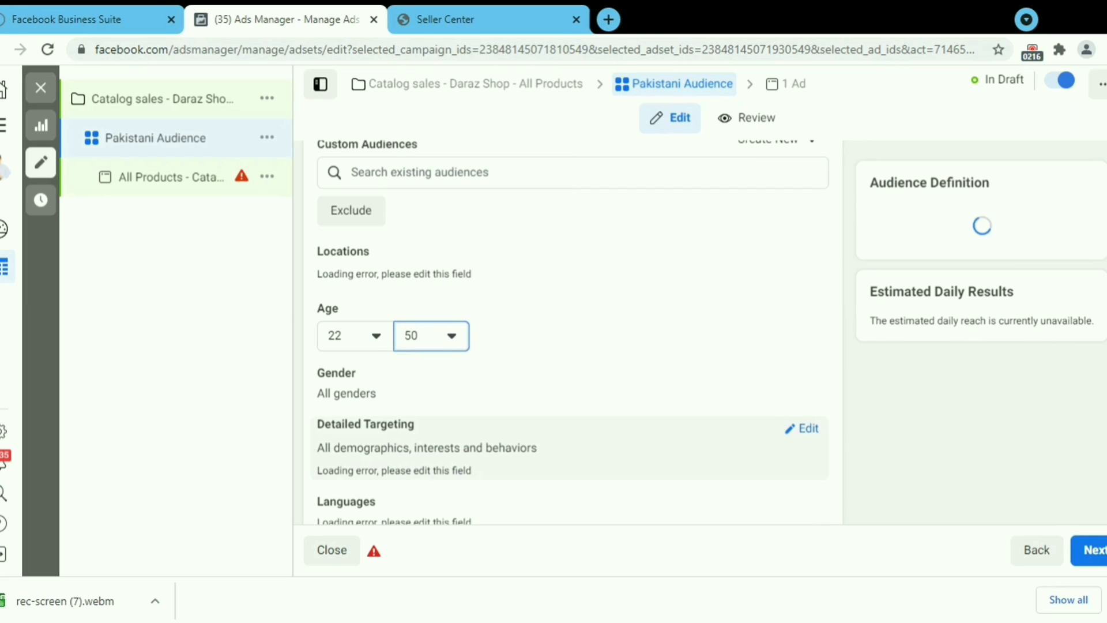
Search the detailed targeting for "daraz" and add the Daraz Online Shopping interest.
click(820, 432)
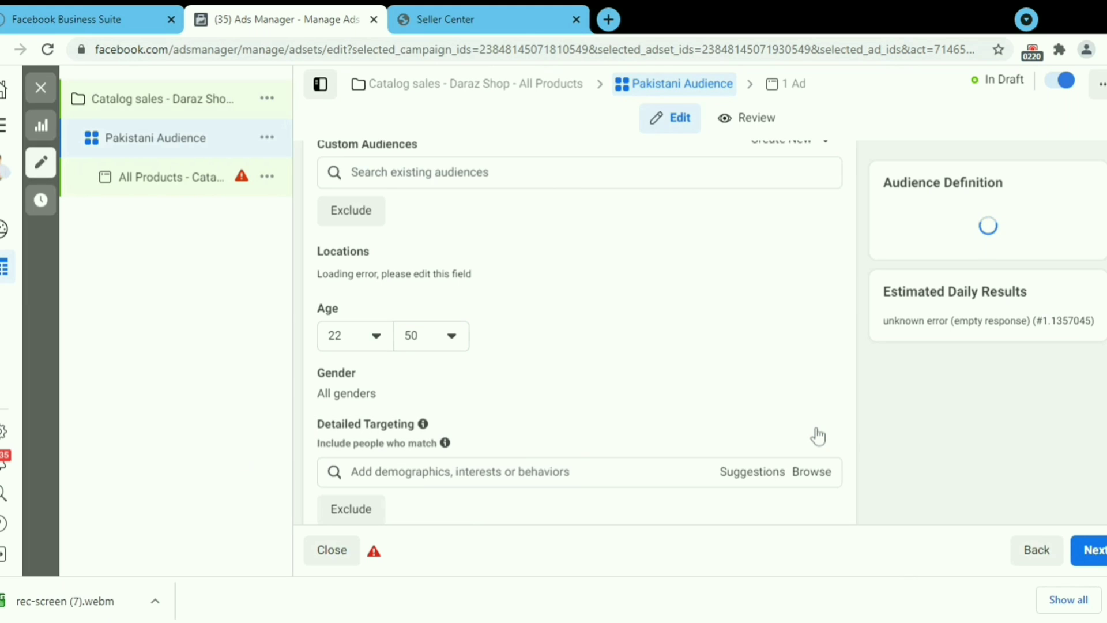
click(404, 472)
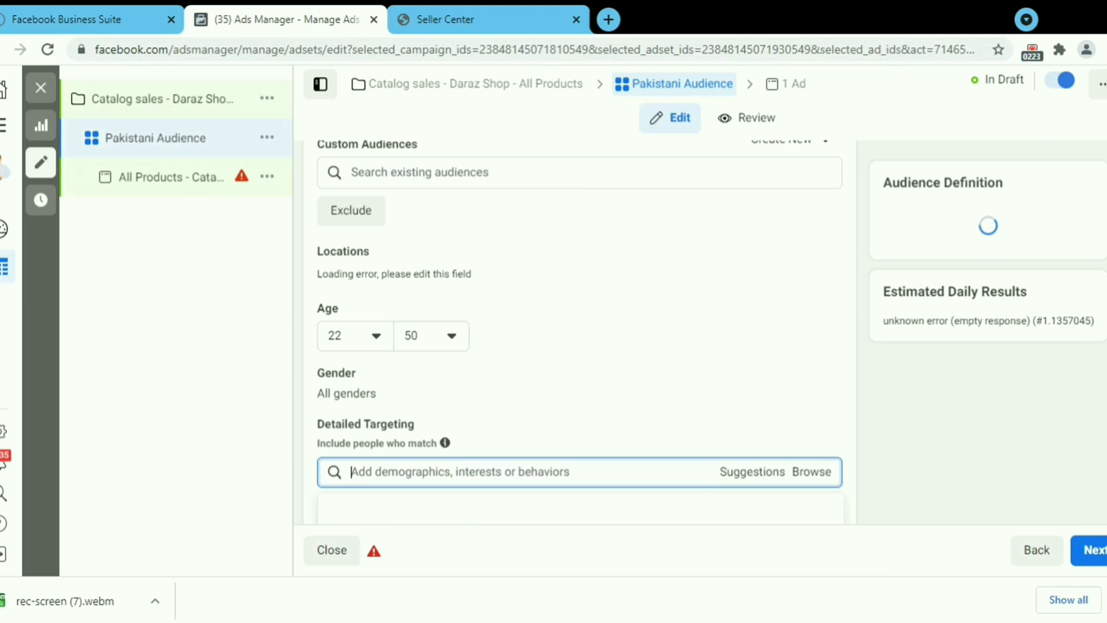
scroll(580, 332, down, 2)
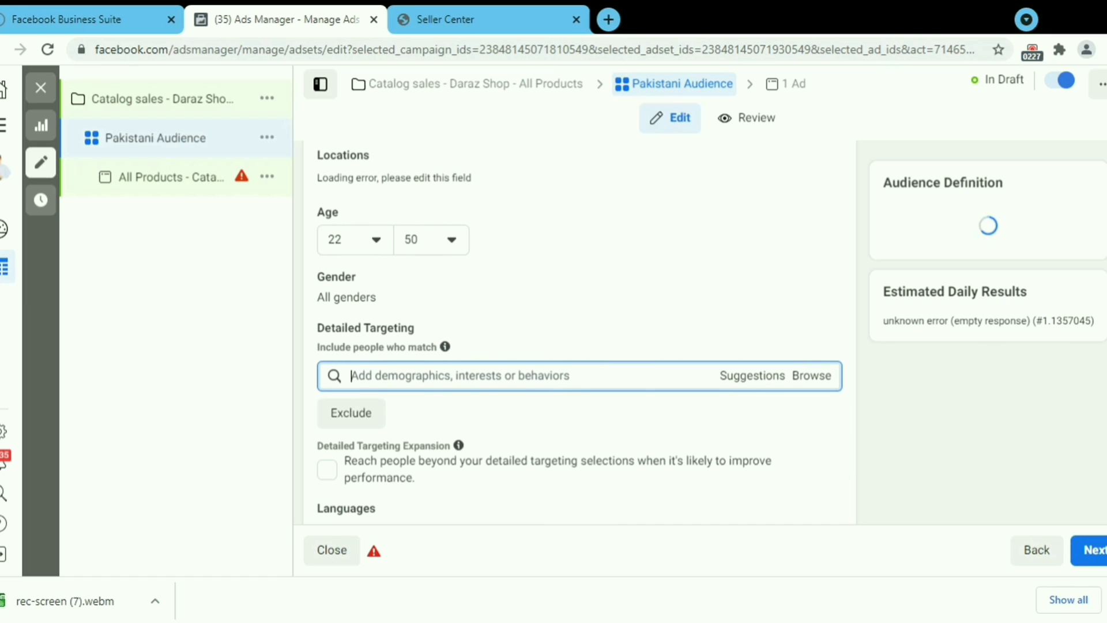
text(daraz)
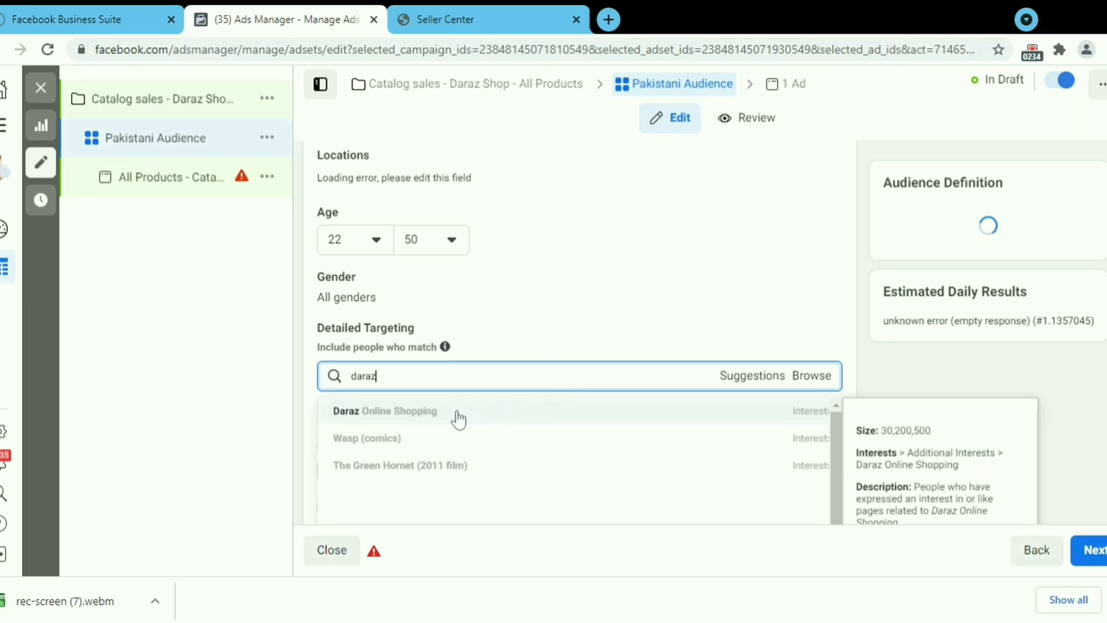
click(388, 410)
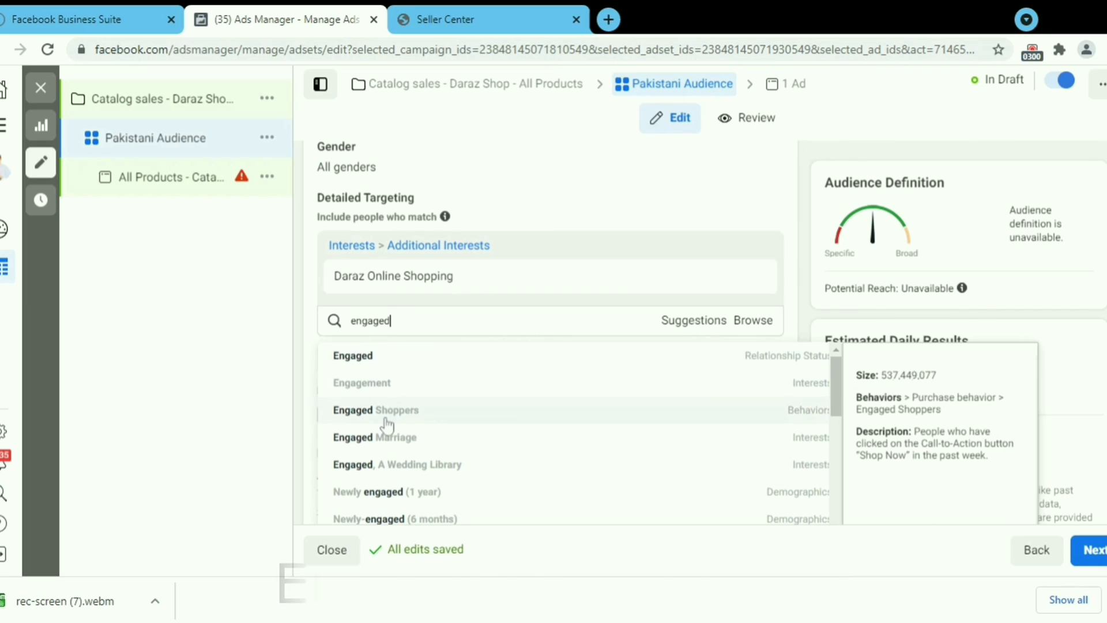
Add the Engaged Shoppers behavior and the Online shopping interest to the detailed targeting.
click(383, 410)
text(online)
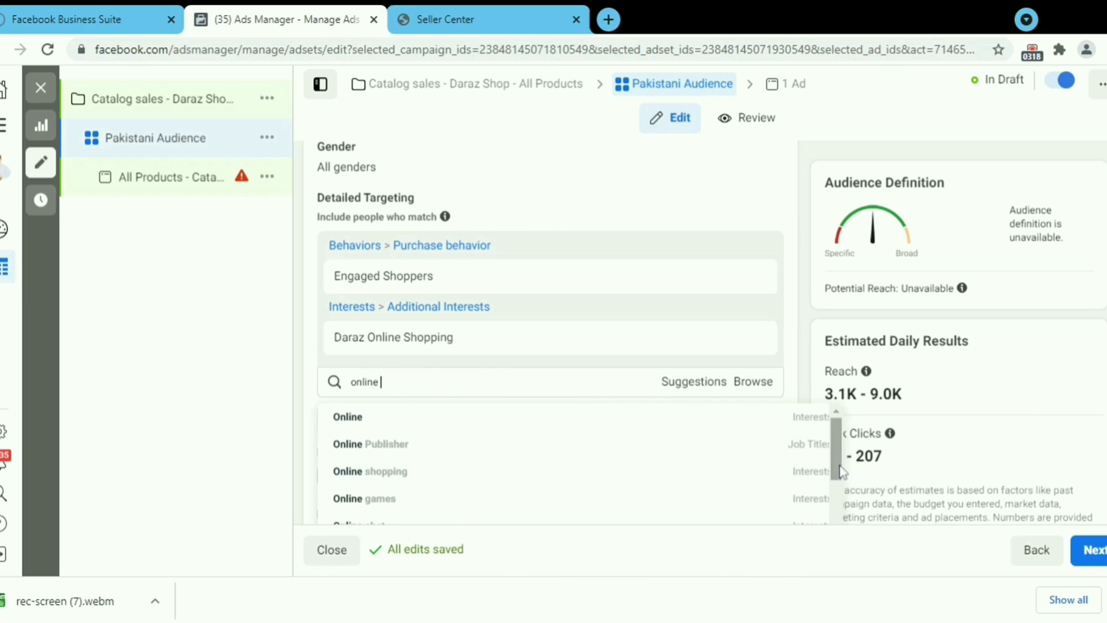
scroll(835, 491, down, 3)
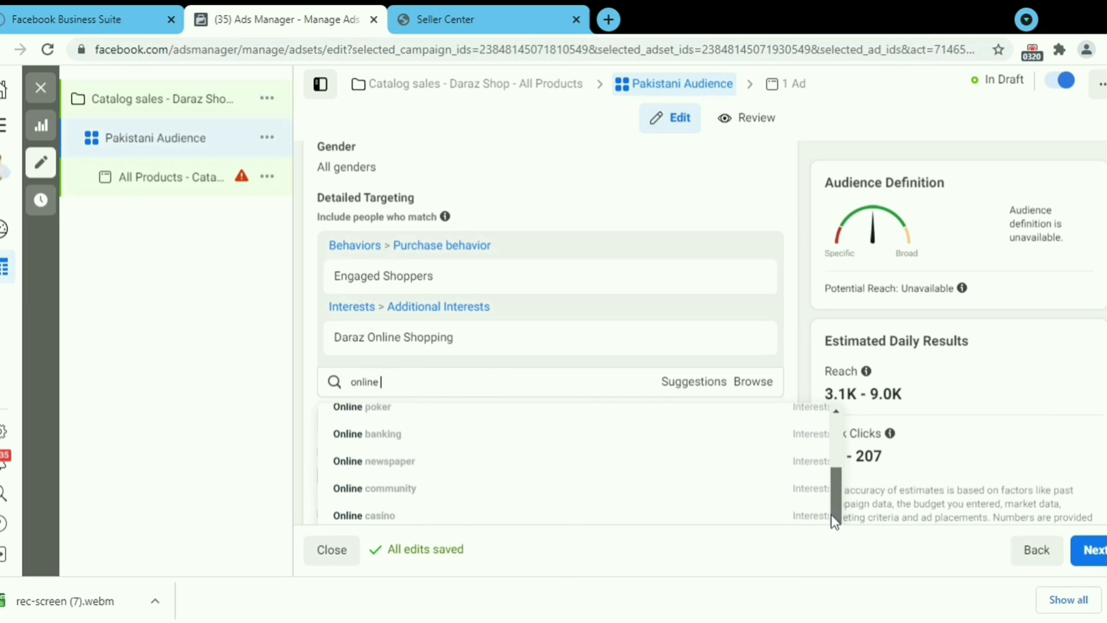
scroll(832, 514, up, 3)
click(371, 468)
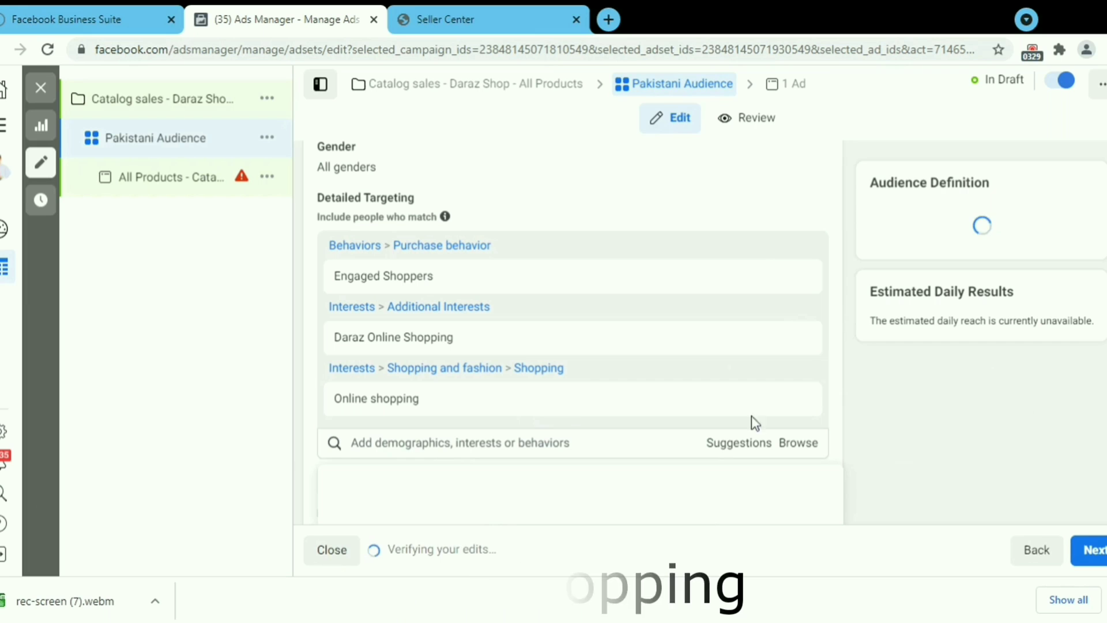
Add the suggested Online shopping malls interest and the Online shopping employer entry to the detailed targeting.
click(744, 445)
click(687, 439)
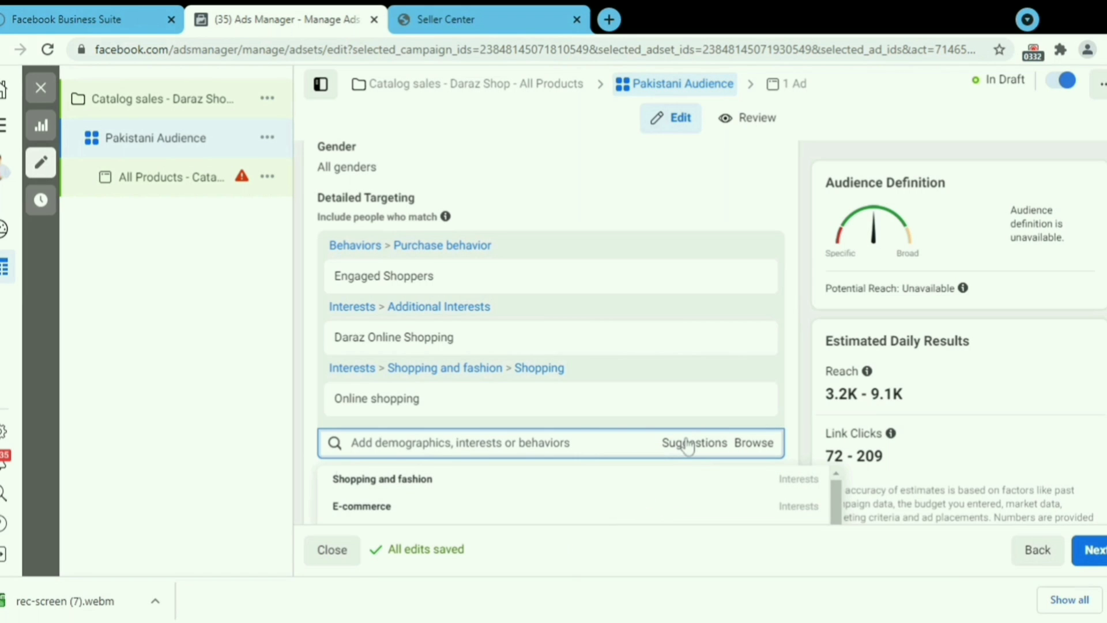
scroll(687, 445, down, 4)
click(692, 235)
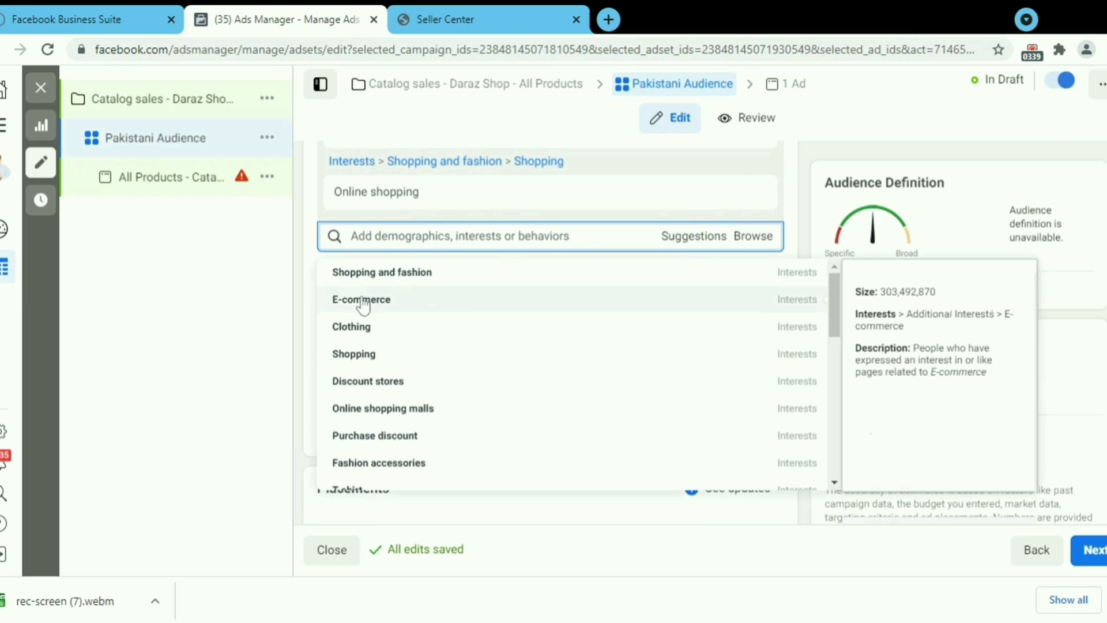
click(352, 409)
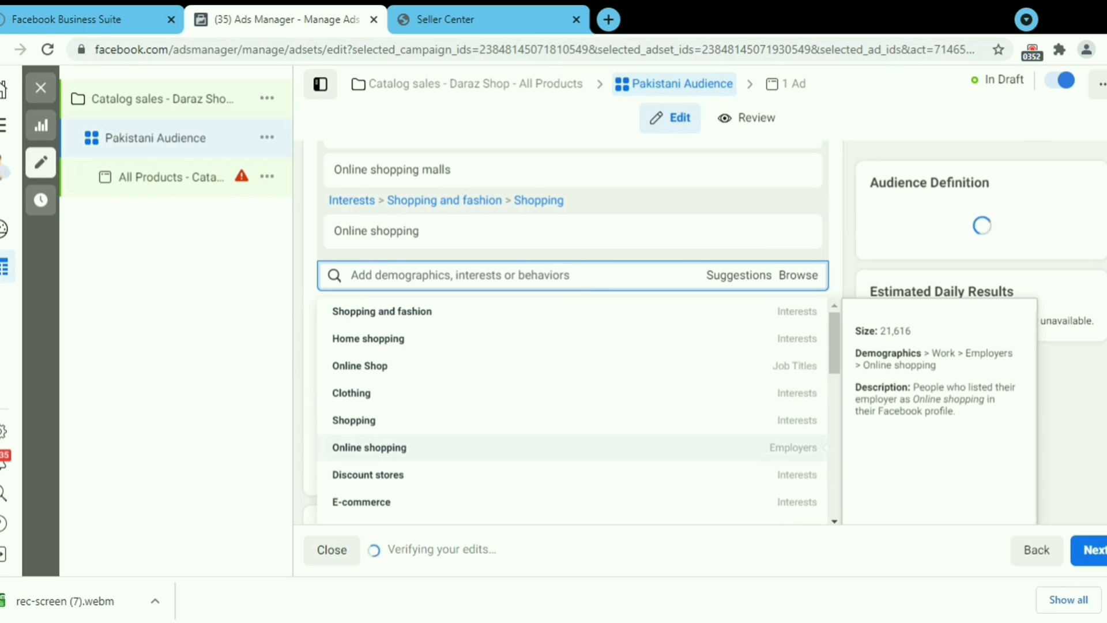
click(369, 448)
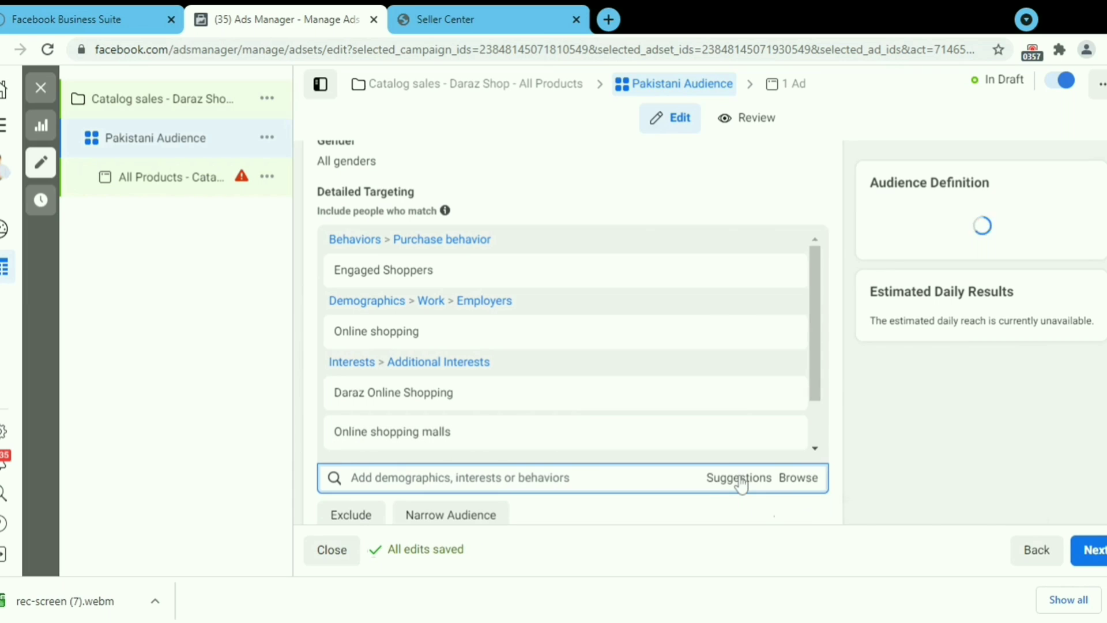
Add the suggested Online Shop job title to the targeting and enable detailed targeting expansion.
click(686, 479)
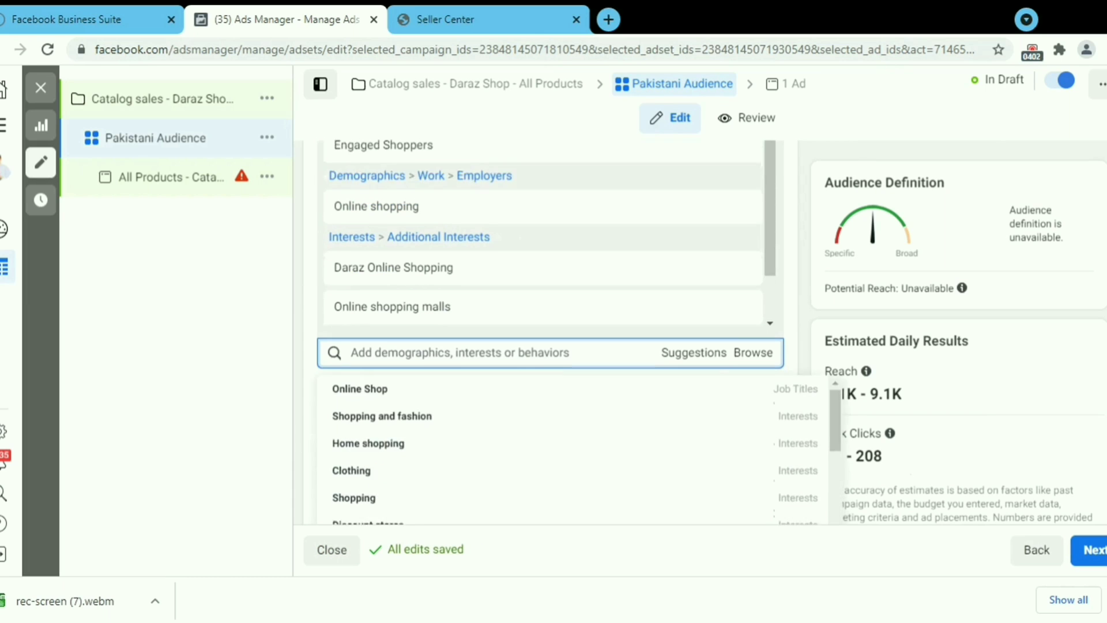
click(697, 295)
click(399, 331)
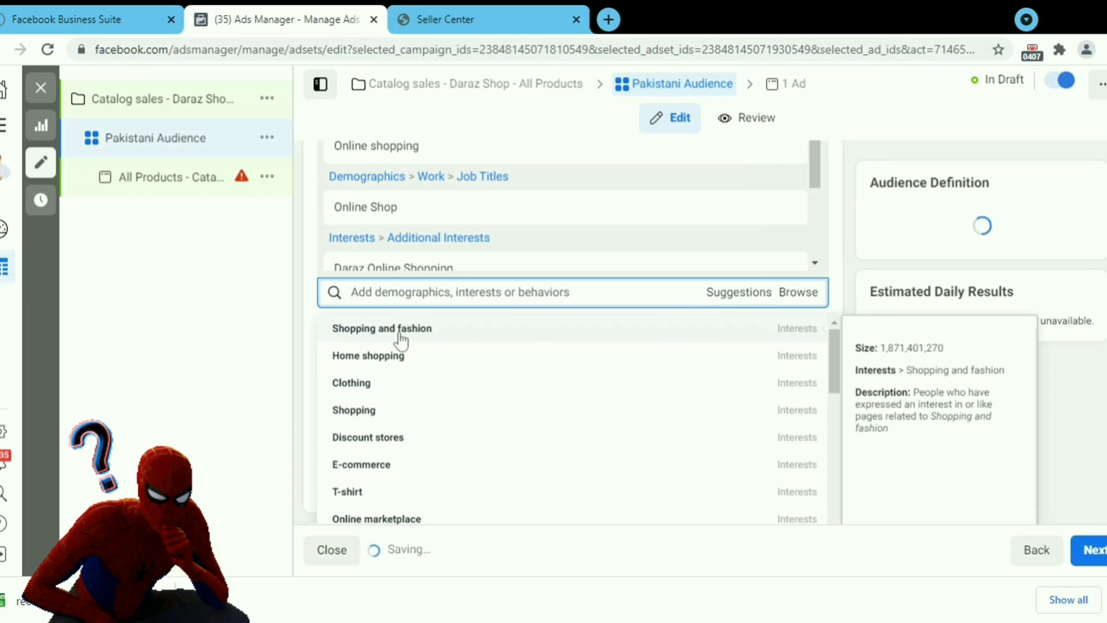
click(240, 459)
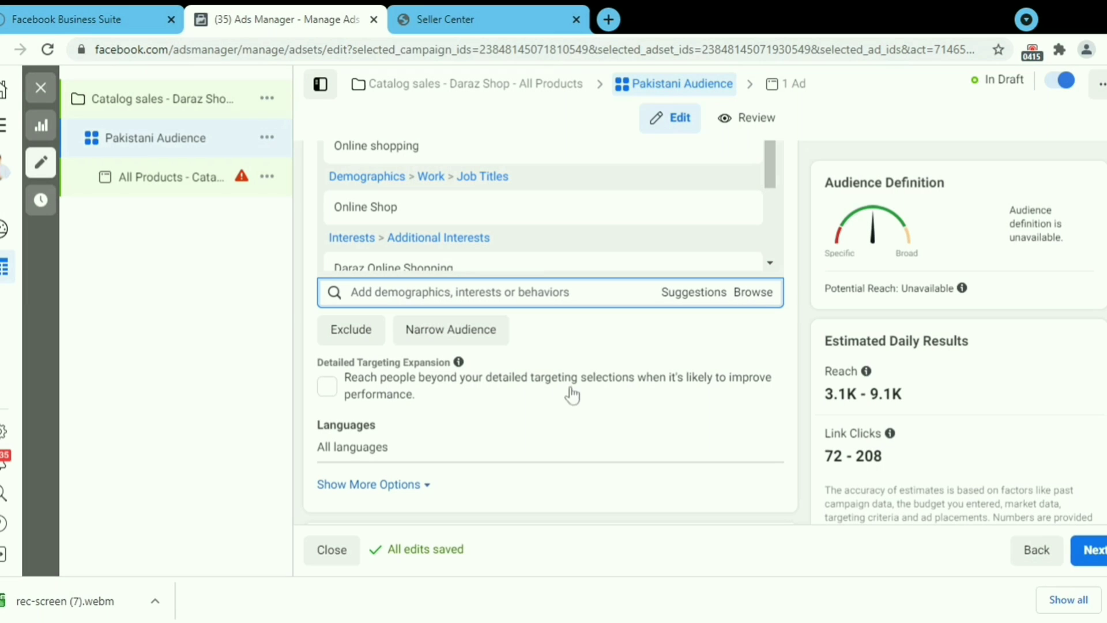
click(327, 387)
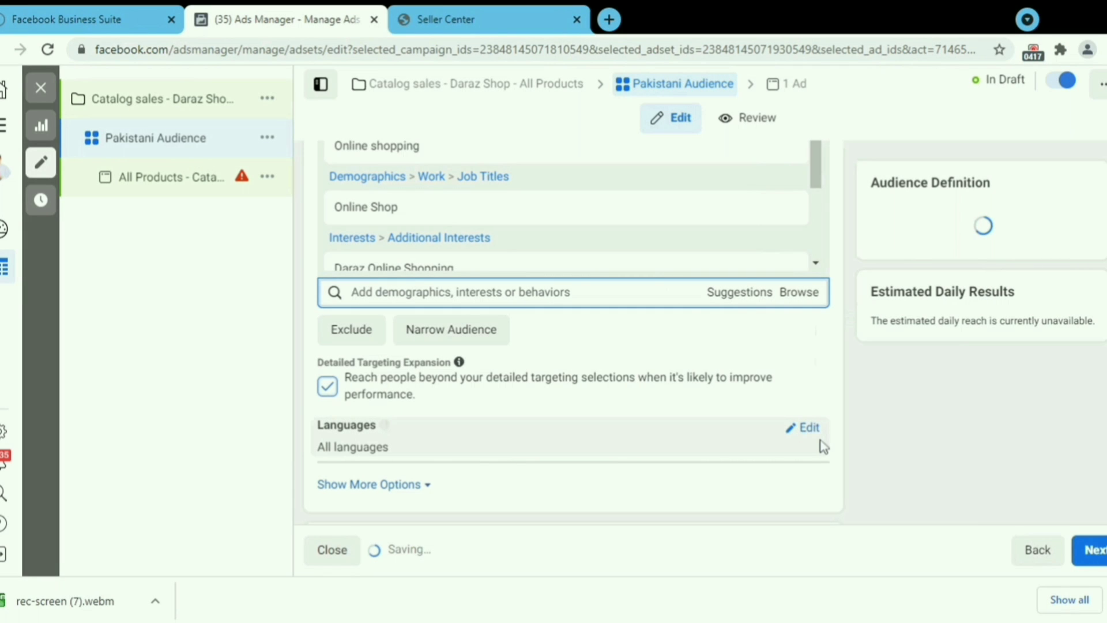
Switch the ad set to manual placements and continue to the ad's settings.
scroll(823, 447, down, 4)
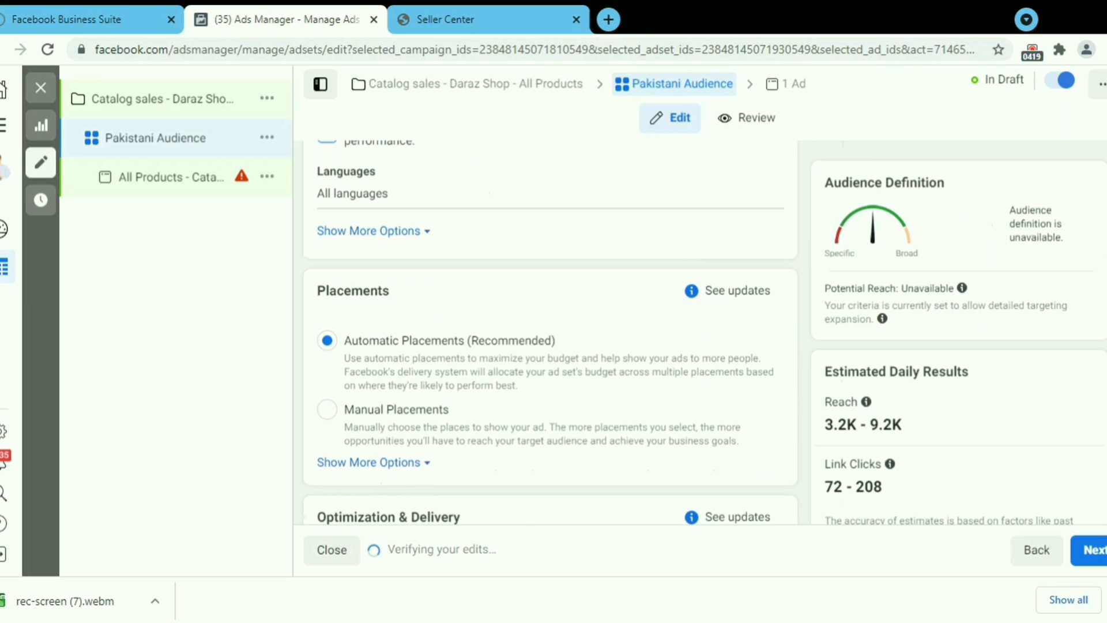
click(328, 412)
scroll(550, 332, down, 5)
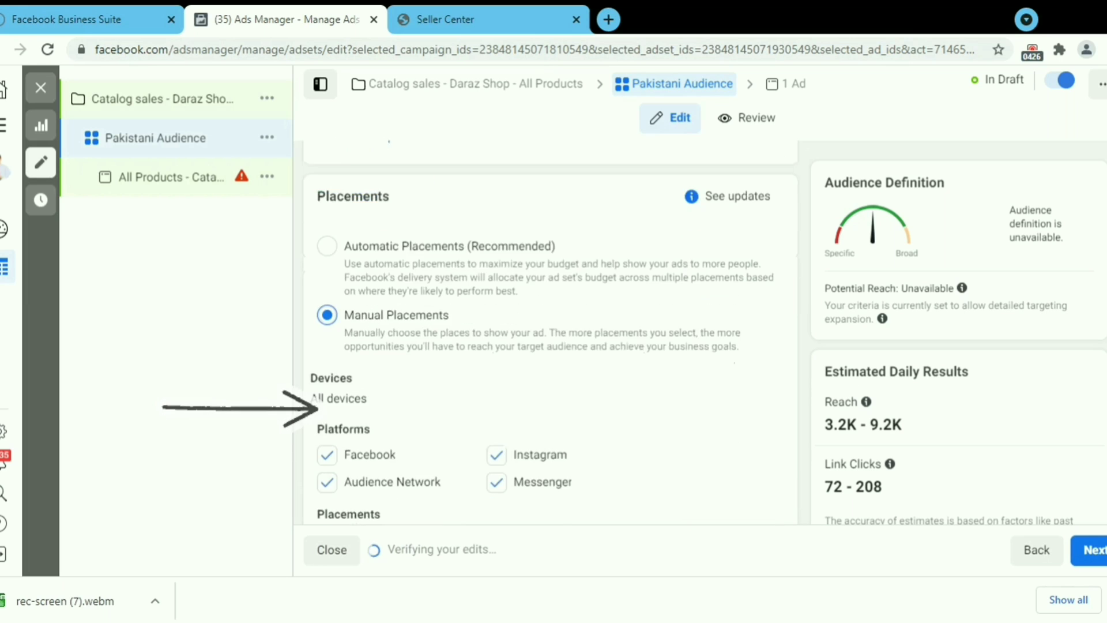
click(327, 315)
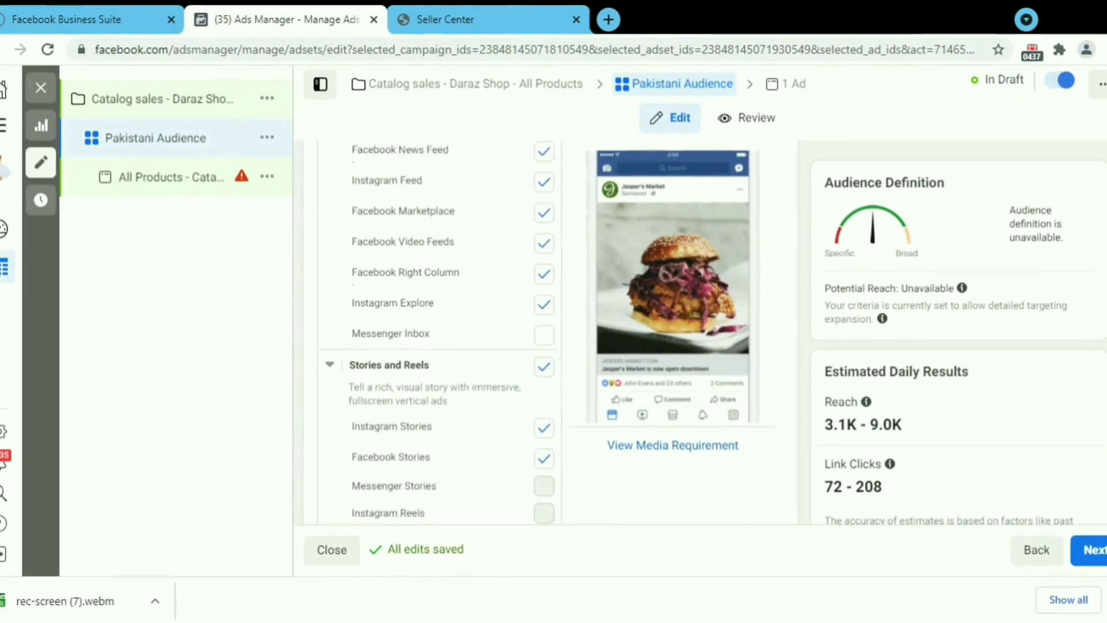
scroll(438, 332, down, 4)
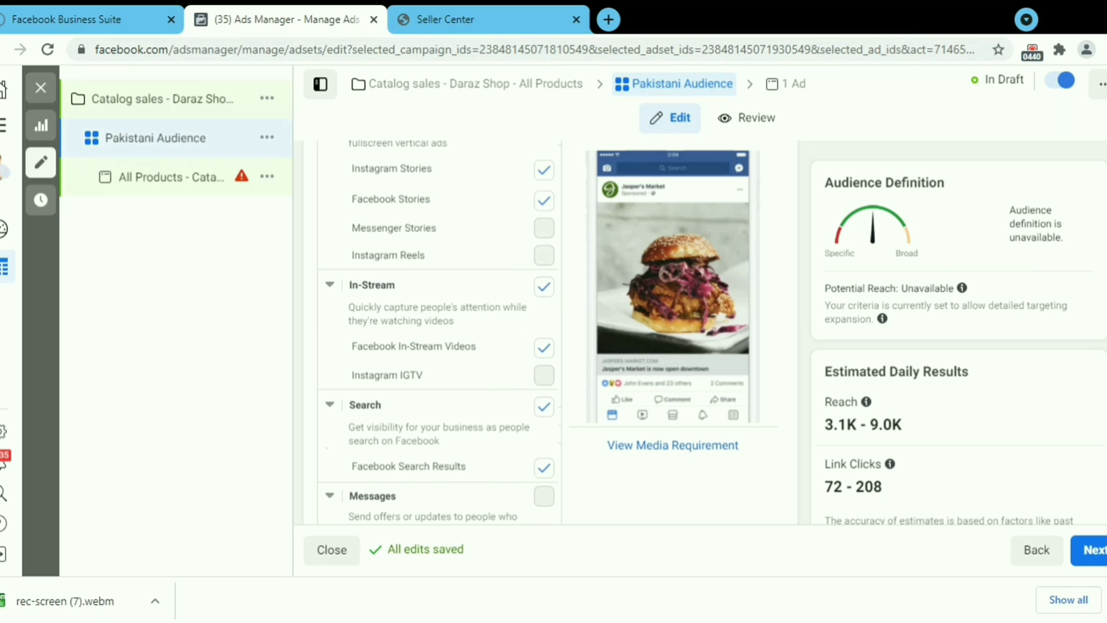
scroll(551, 332, down, 7)
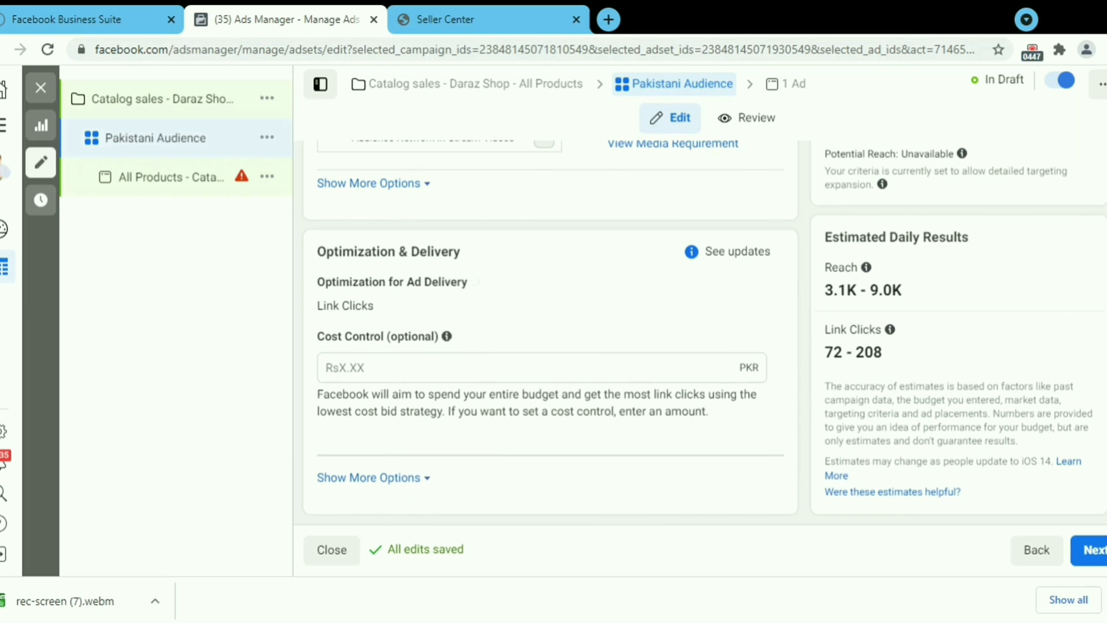
click(1101, 552)
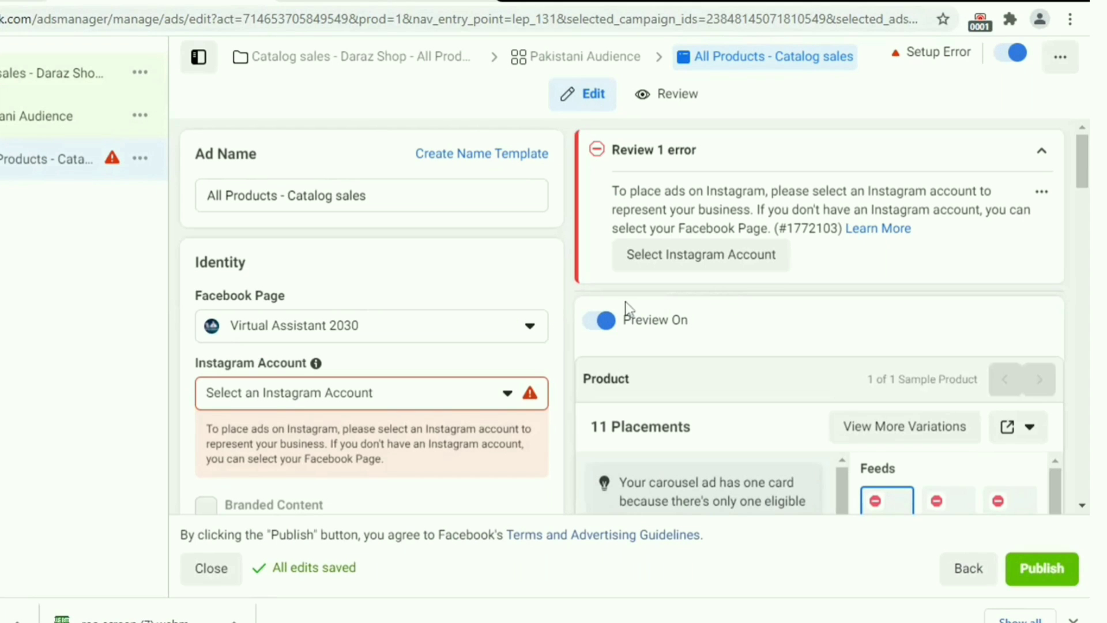
Try to select an Instagram account for the ad's identity.
scroll(372, 346, down, 3)
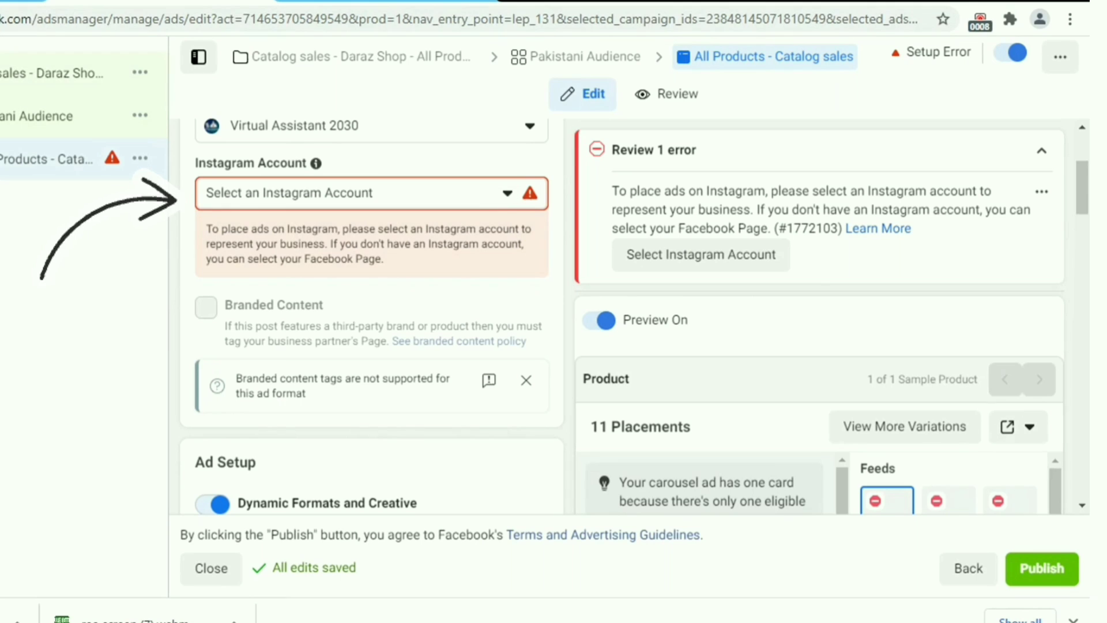
click(507, 193)
click(507, 193)
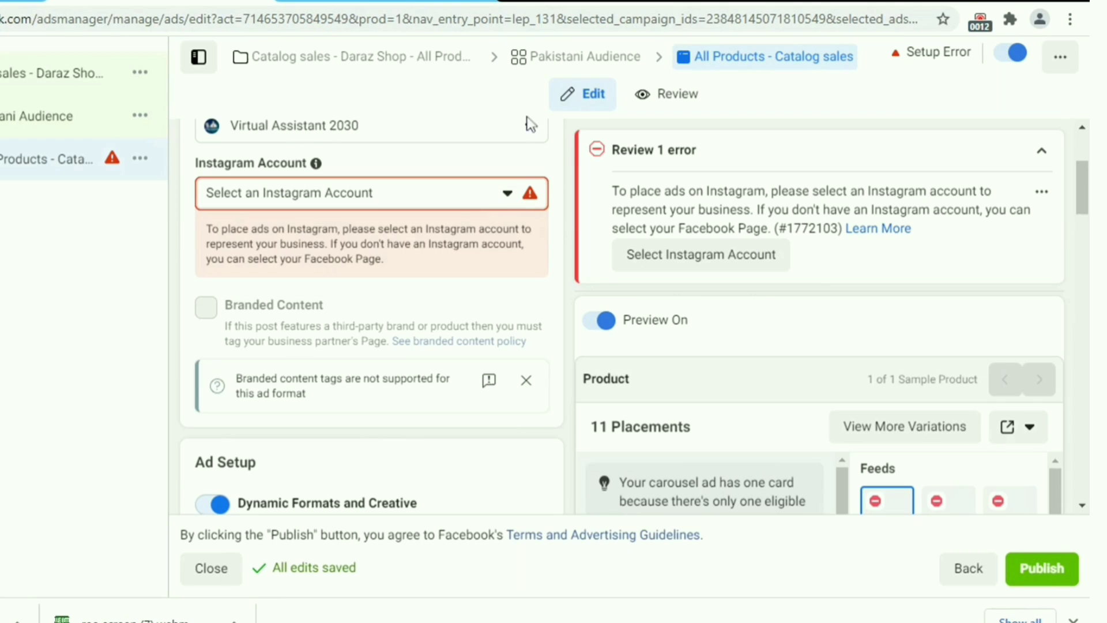
Return to the Pakistani Audience ad set, remove Instagram from the placements and go back to the ad's settings.
click(575, 56)
drag(1084, 164, 1086, 196)
click(393, 334)
click(324, 390)
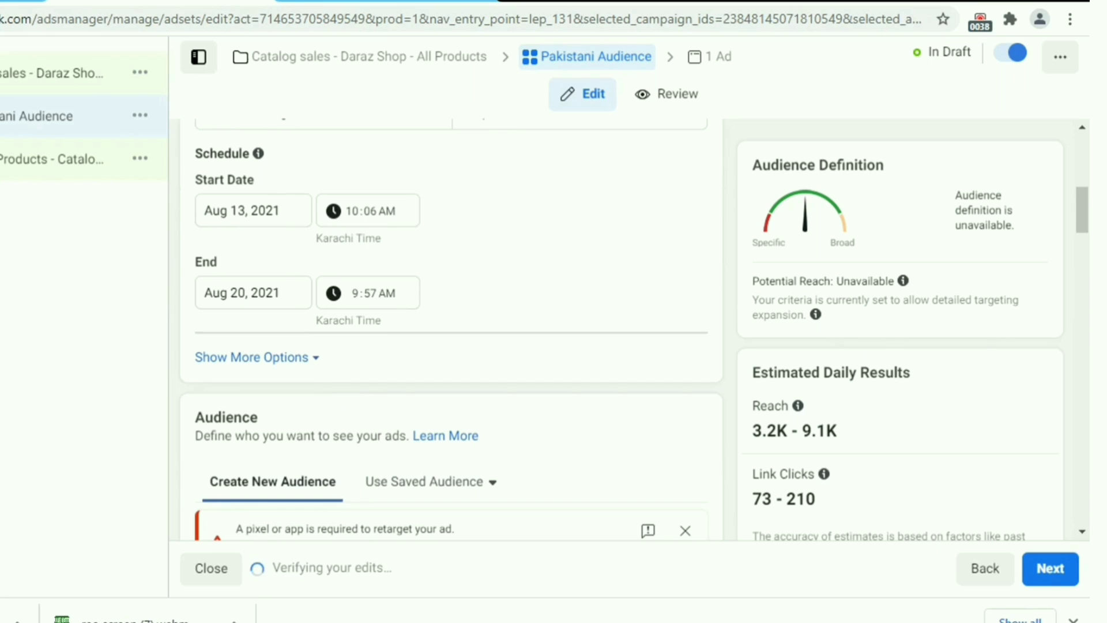
scroll(450, 346, down, 5)
click(1068, 579)
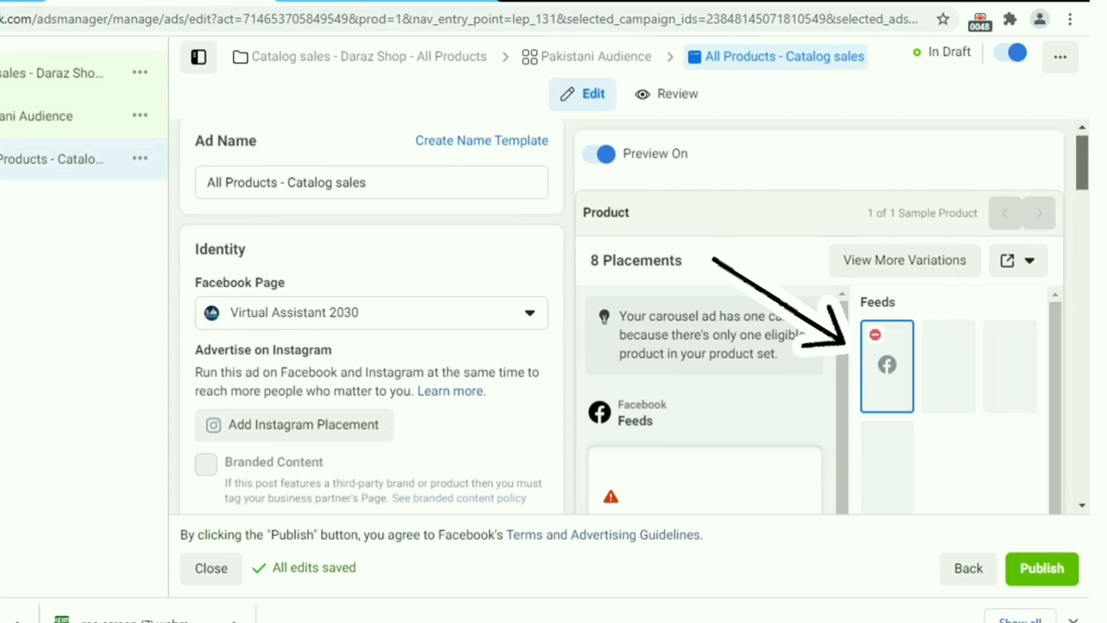
scroll(372, 317, down, 4)
scroll(372, 317, down, 8)
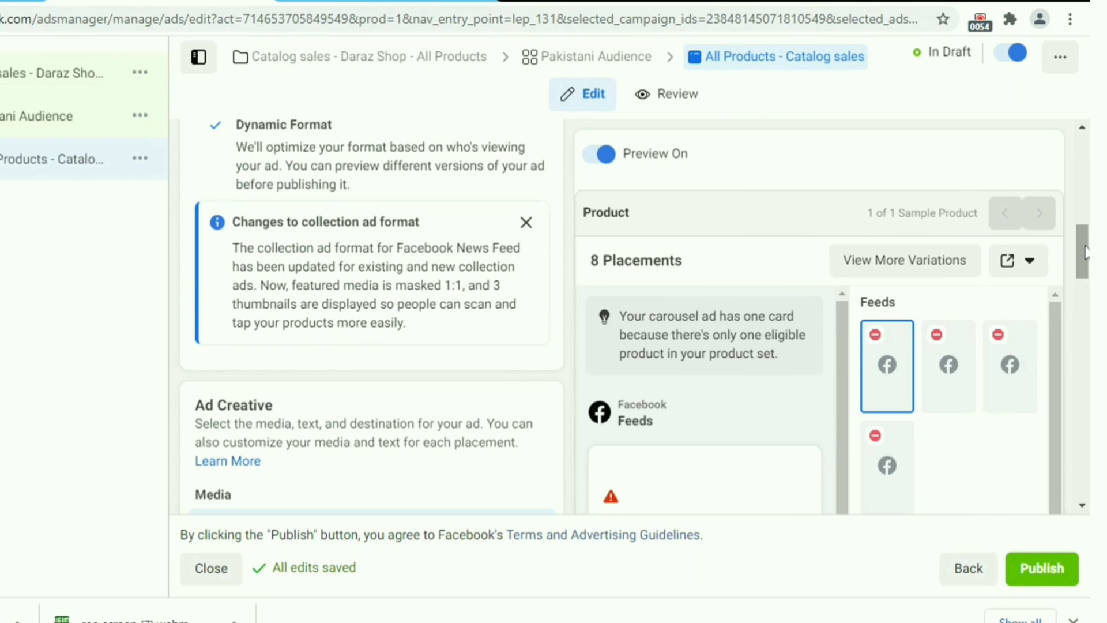
scroll(1084, 252, up, 3)
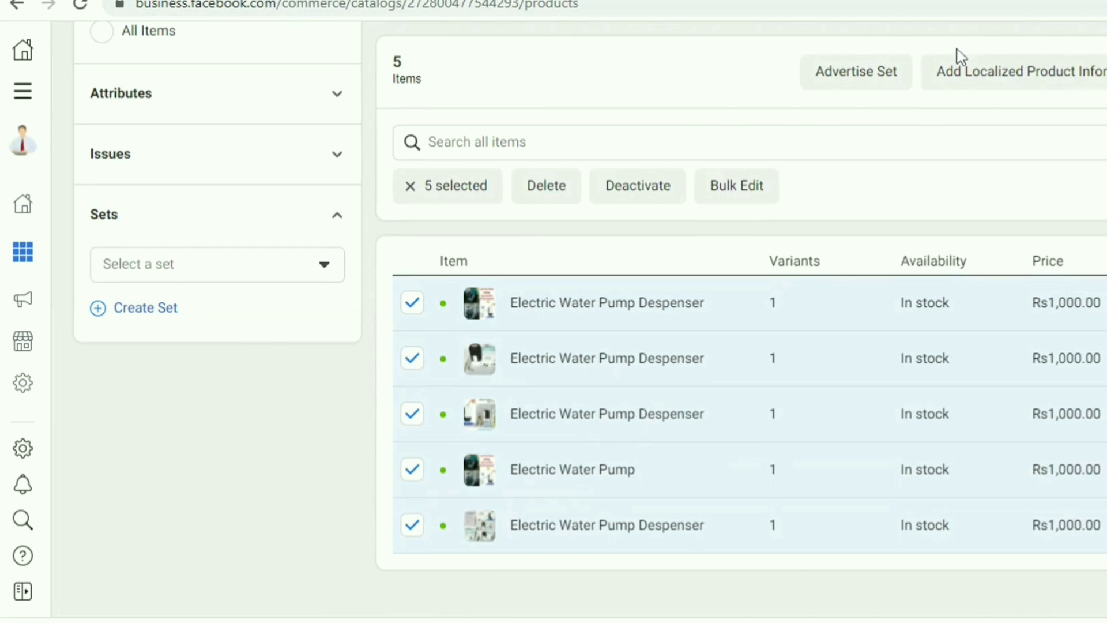
Switch to the product catalog, start advertising its five-item set and continue with the preselected ad account.
click(875, 88)
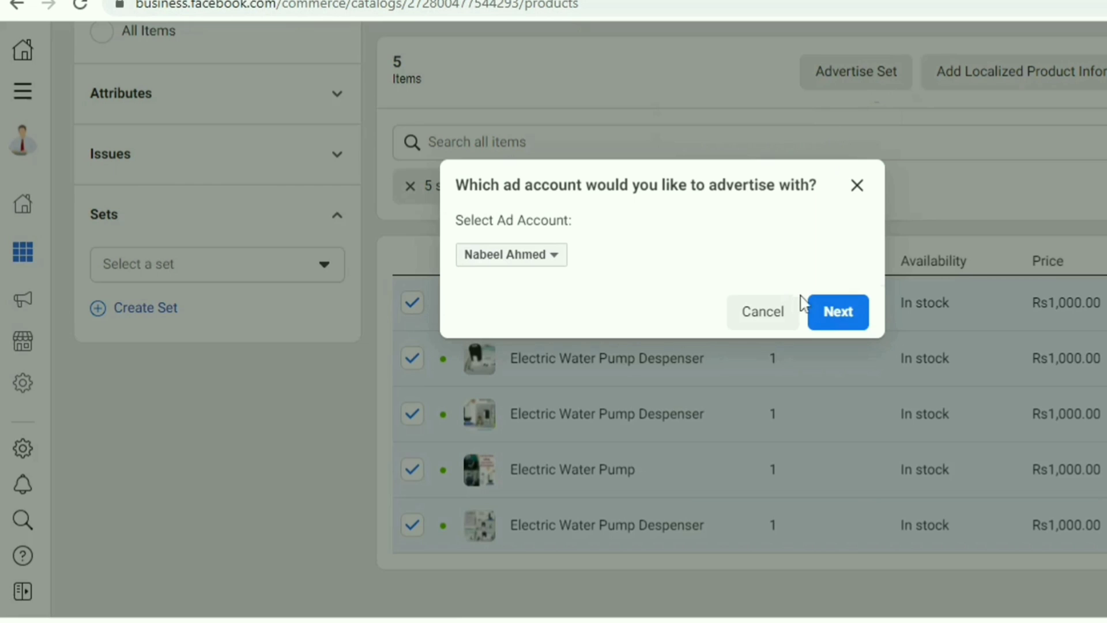
click(838, 312)
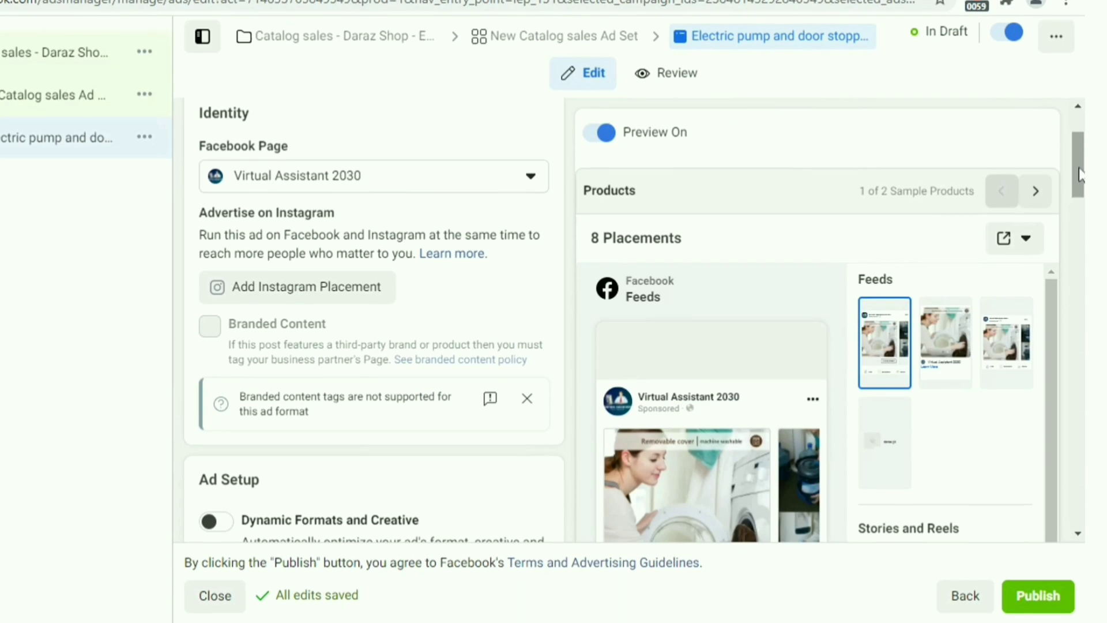
Look through the new ad's identity, format, catalog cards, text fields, languages and tracking settings.
scroll(1080, 215, down, 5)
scroll(1080, 225, down, 2)
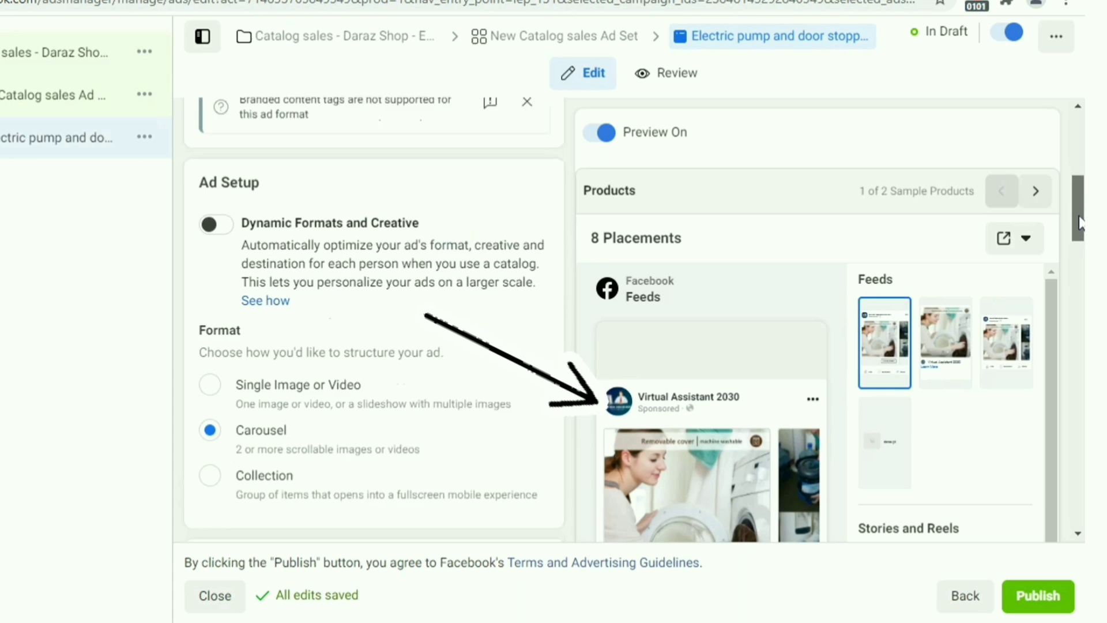
scroll(1080, 230, down, 1)
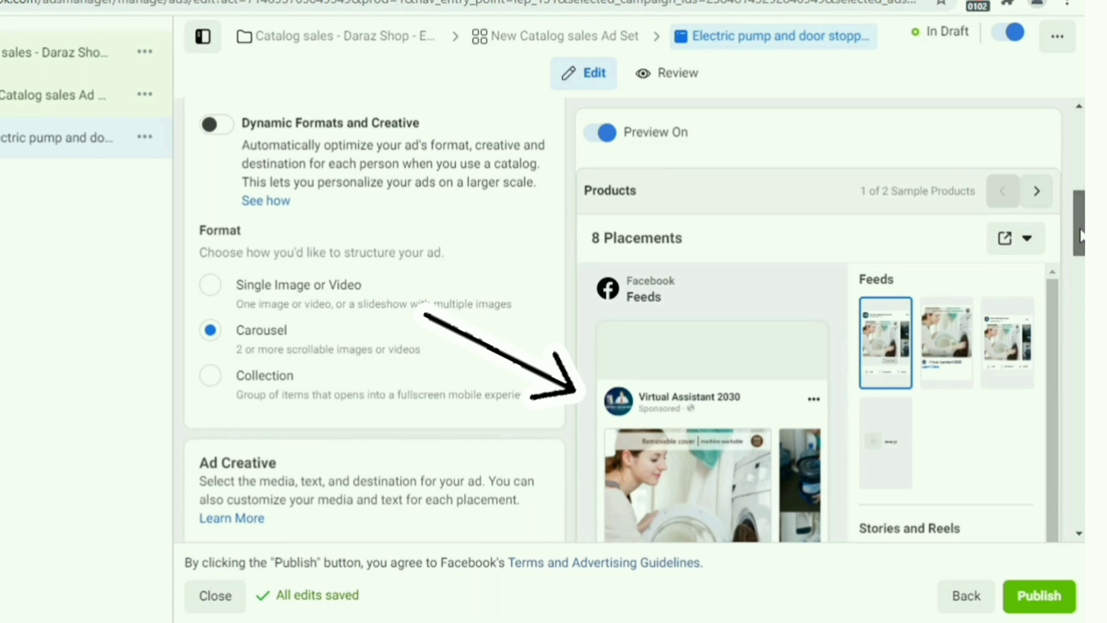
scroll(1080, 243, down, 2)
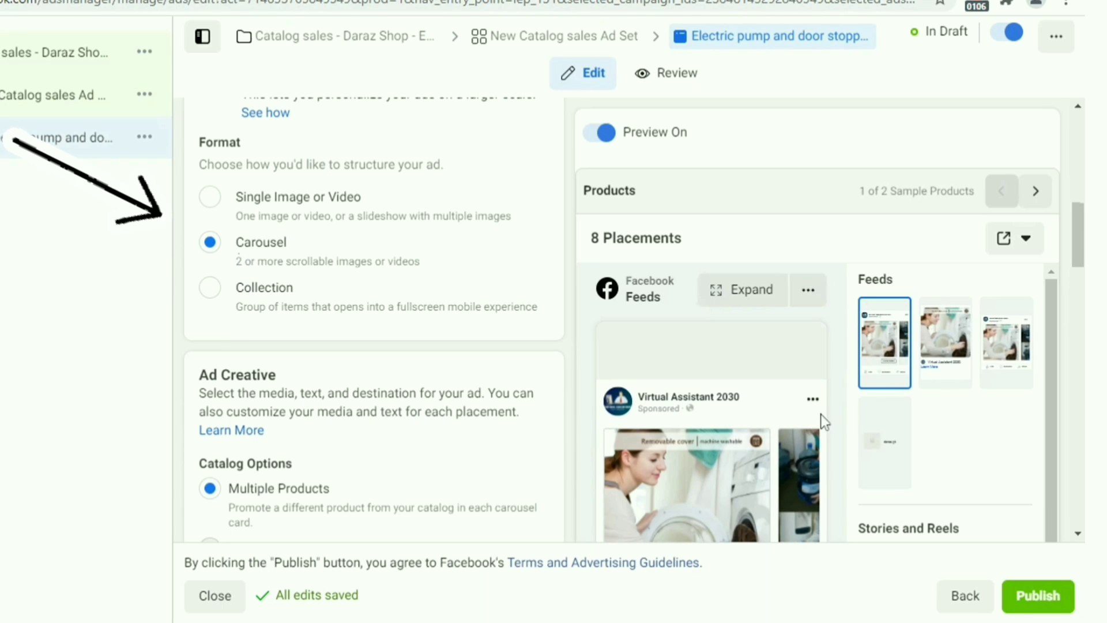
scroll(374, 323, down, 6)
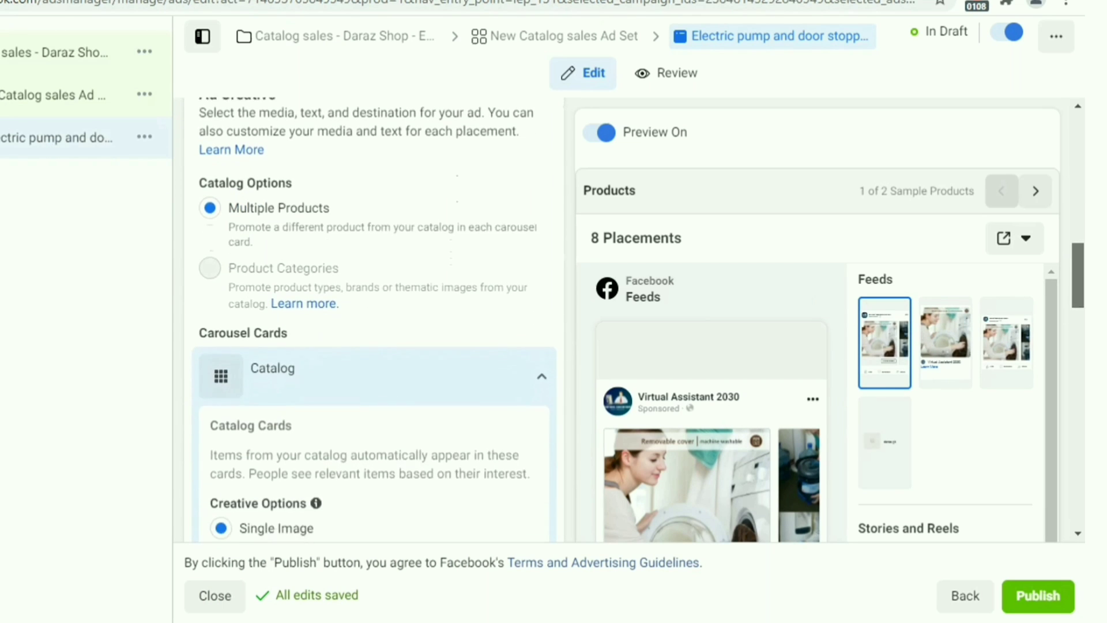
scroll(373, 323, down, 1)
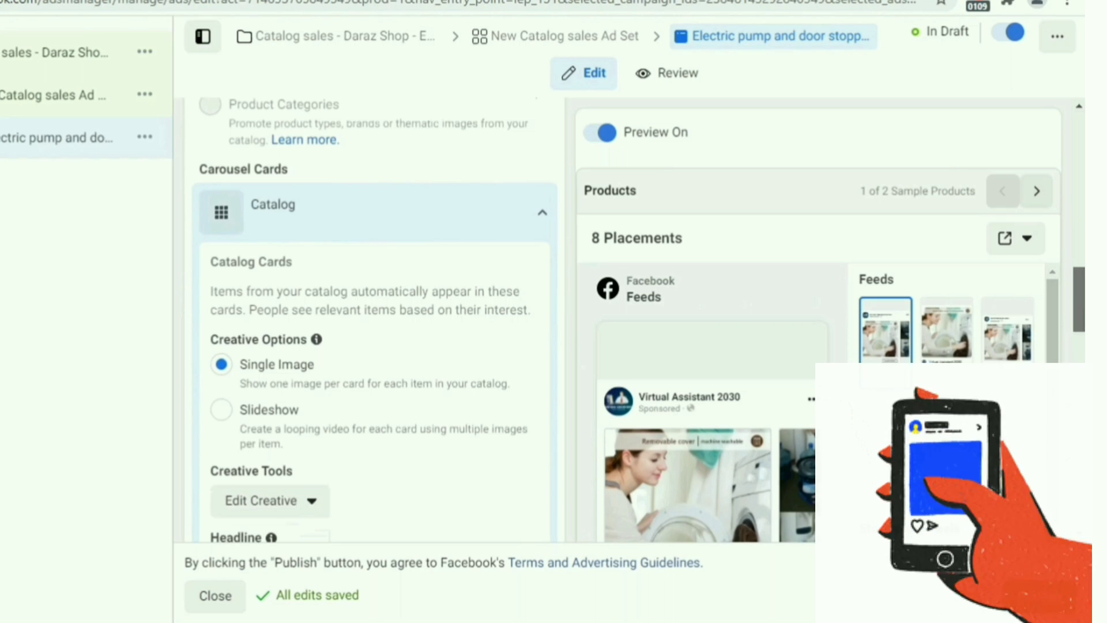
scroll(375, 317, down, 2)
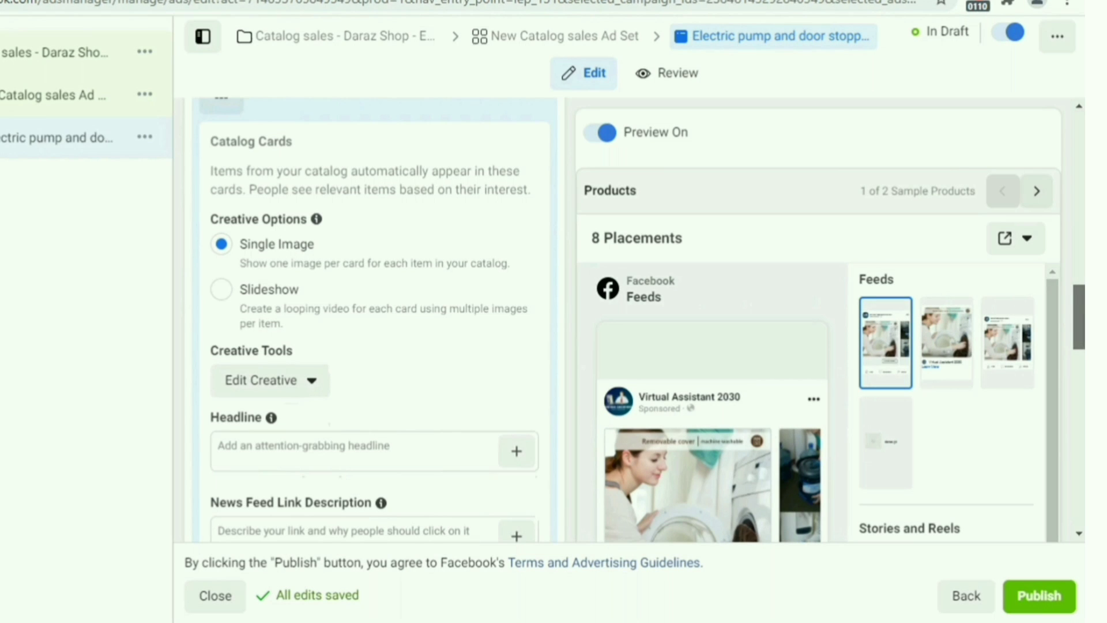
scroll(1082, 407, down, 8)
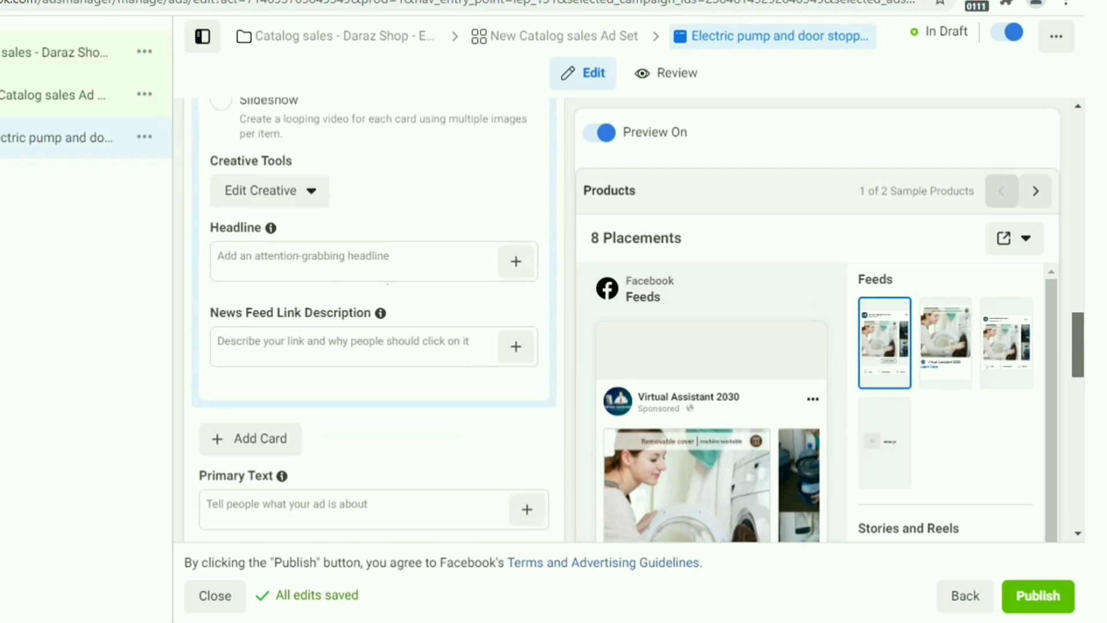
drag(1082, 406, 1074, 477)
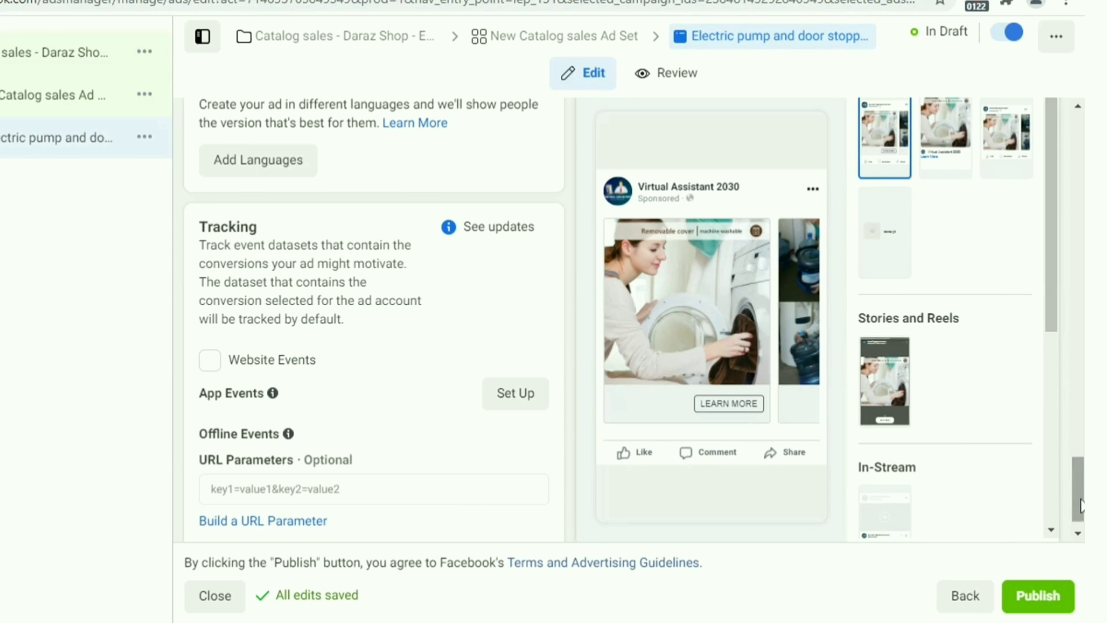
drag(1081, 506, 1080, 359)
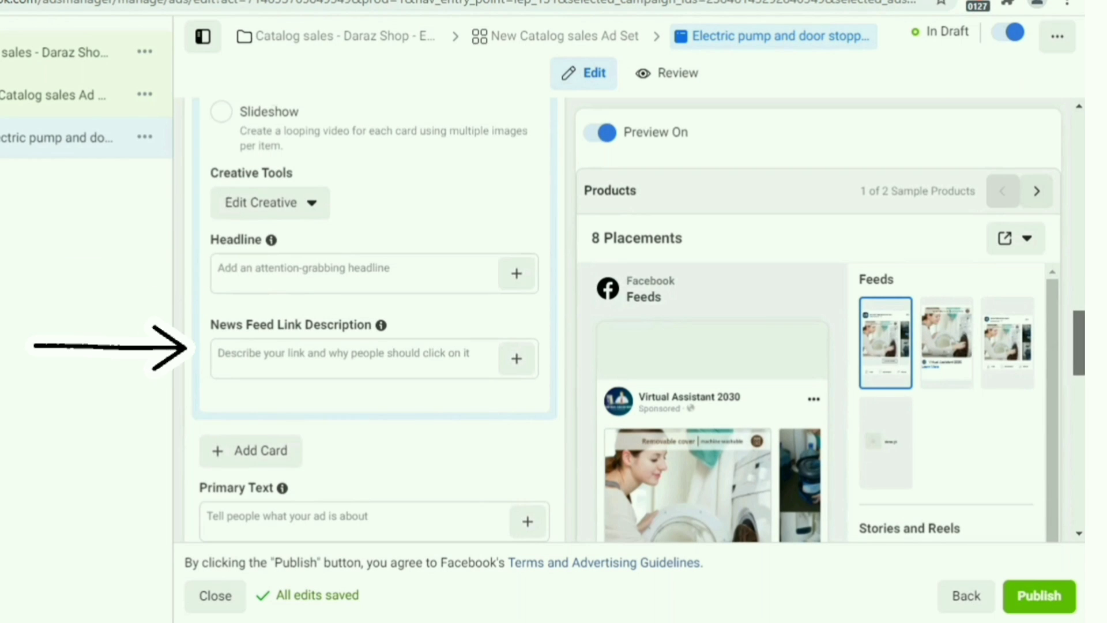
scroll(397, 436, up, 4)
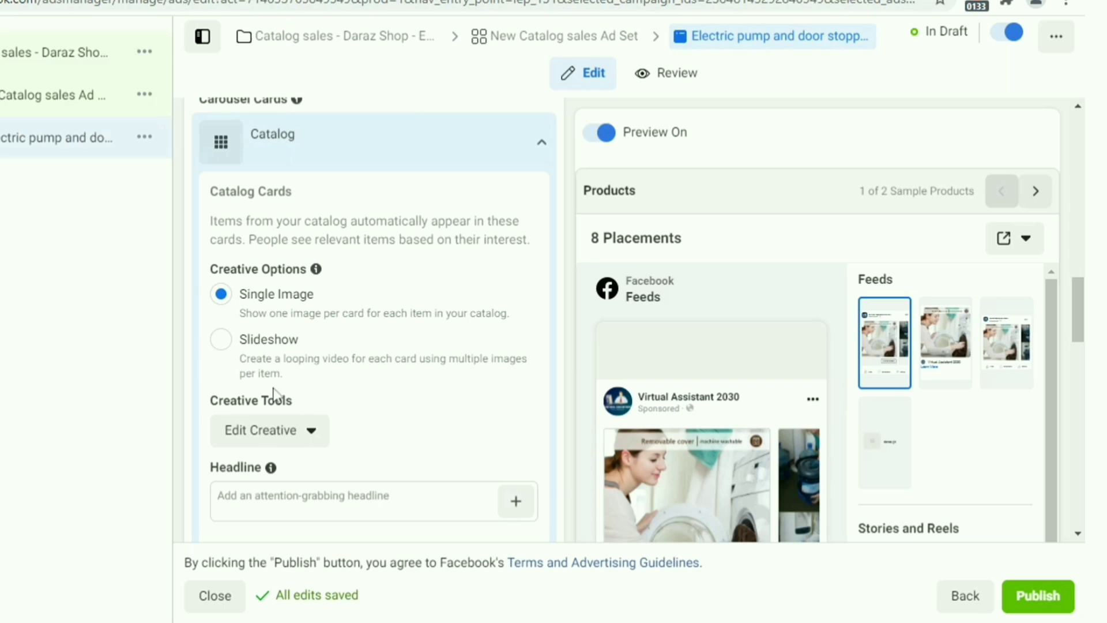
drag(1080, 326, 1080, 414)
click(392, 259)
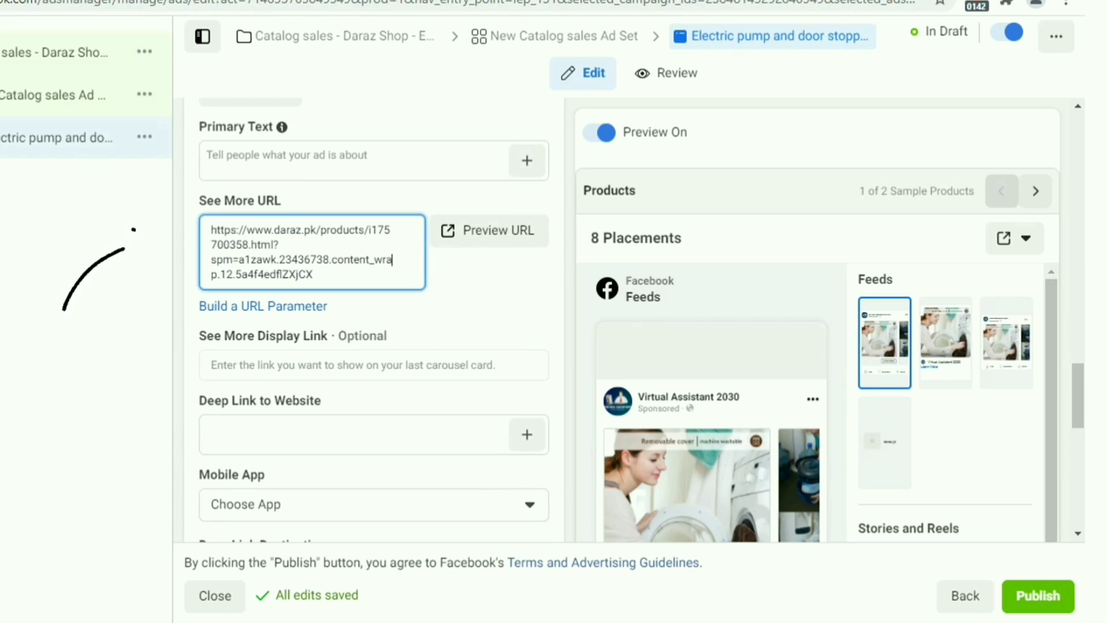
key(ctrl+a)
key(BackSpace)
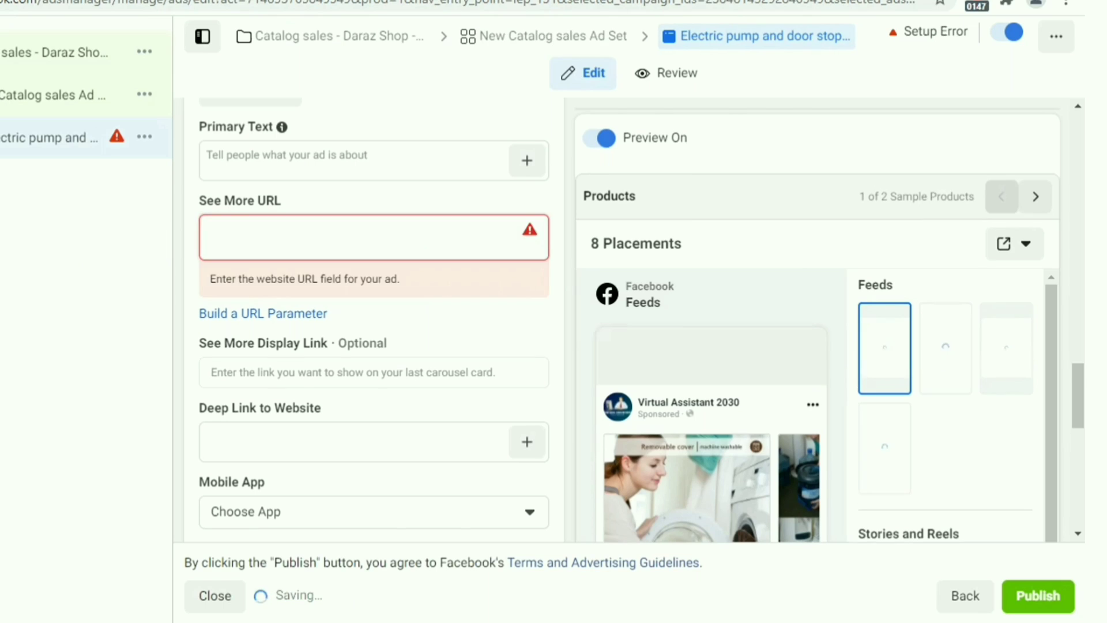
click(533, 0)
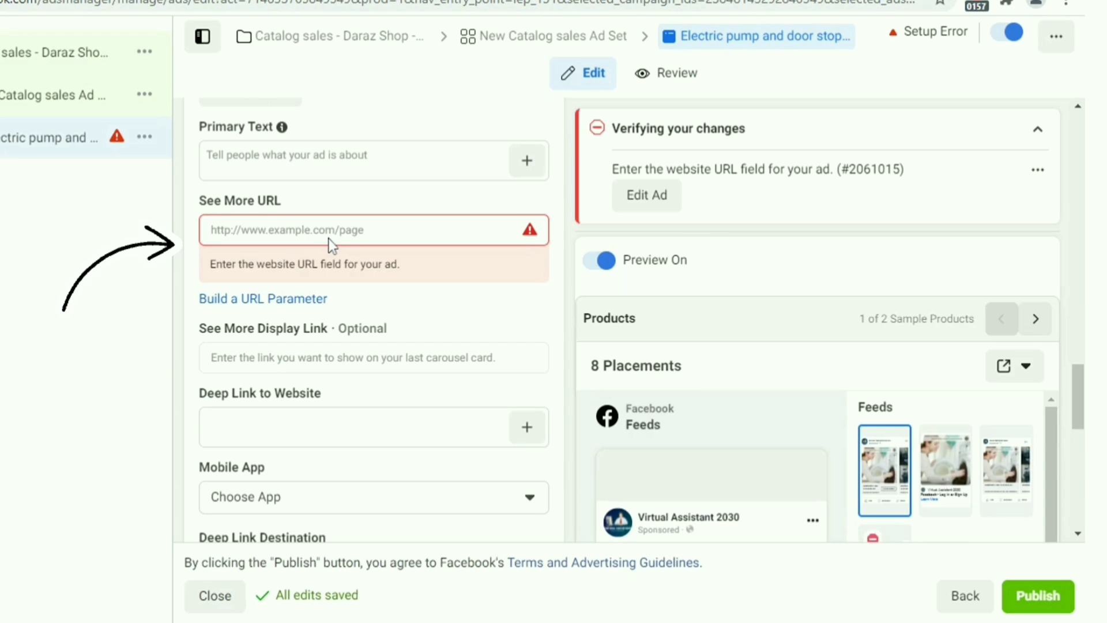
text(https://www.daraz.pk/products/i175700358.html?spm=a1zawk.23436738.content_wrap.12.5a4f4edflZXjCX)
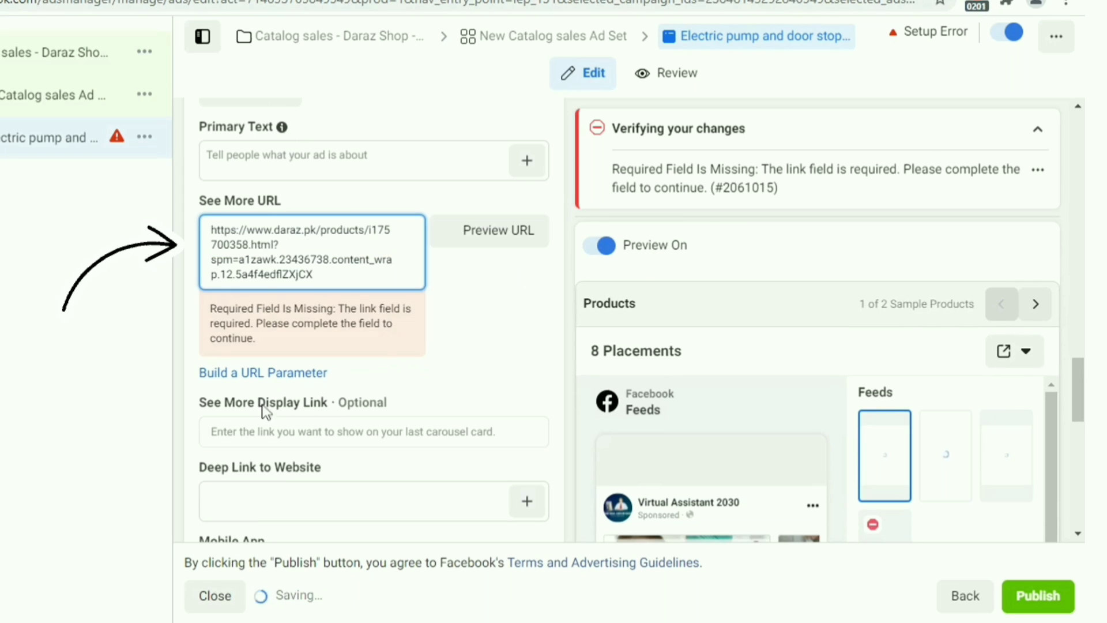
Set the ad's call to action to Shop Now.
drag(1081, 374, 1081, 398)
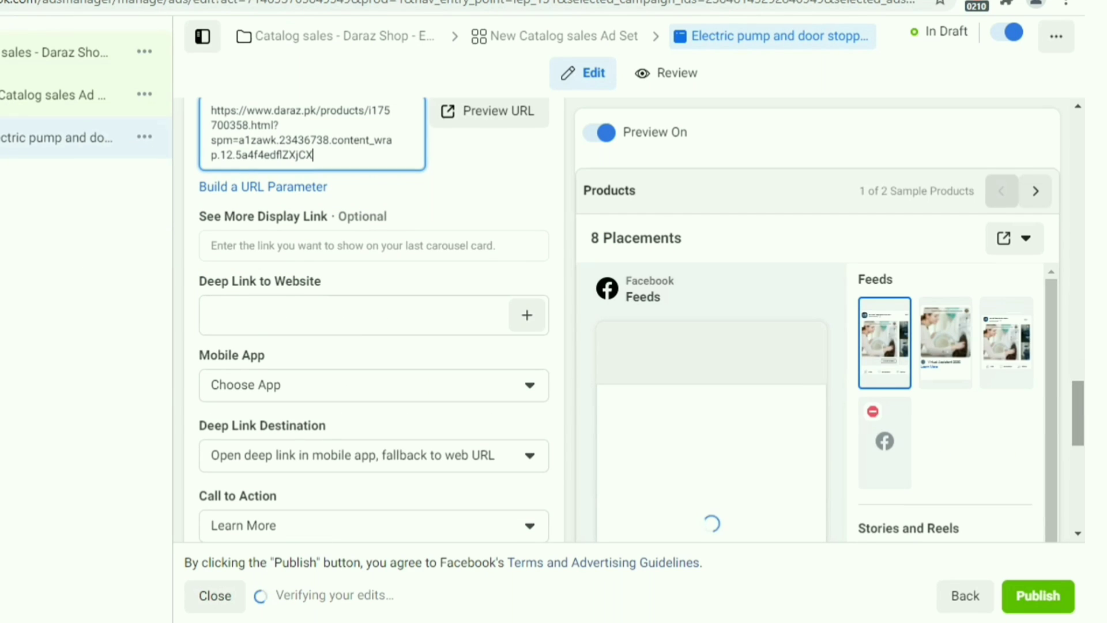
scroll(375, 346, down, 4)
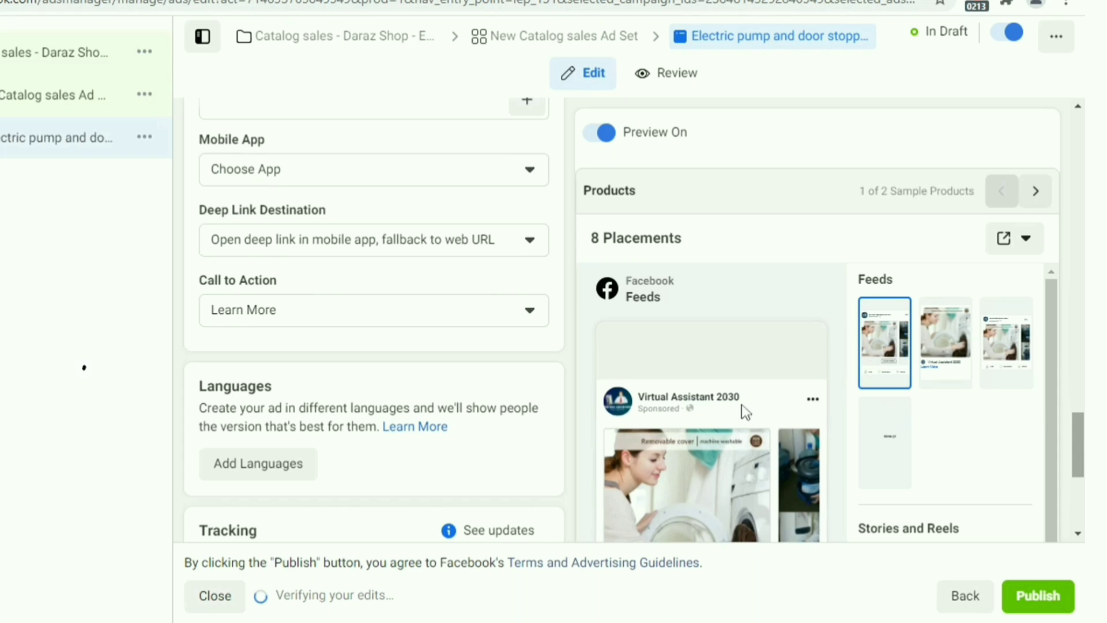
click(535, 320)
click(261, 382)
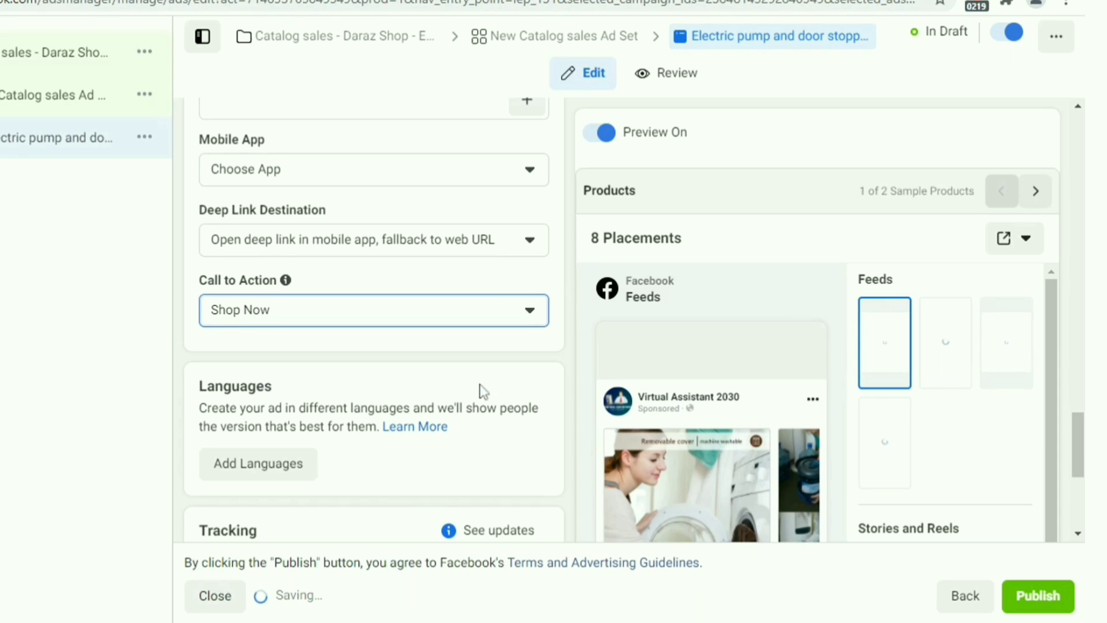
Check the ad's tracking section and placement previews, including In-Stream, Search and In-Article, and publish the campaign.
scroll(1078, 479, down, 4)
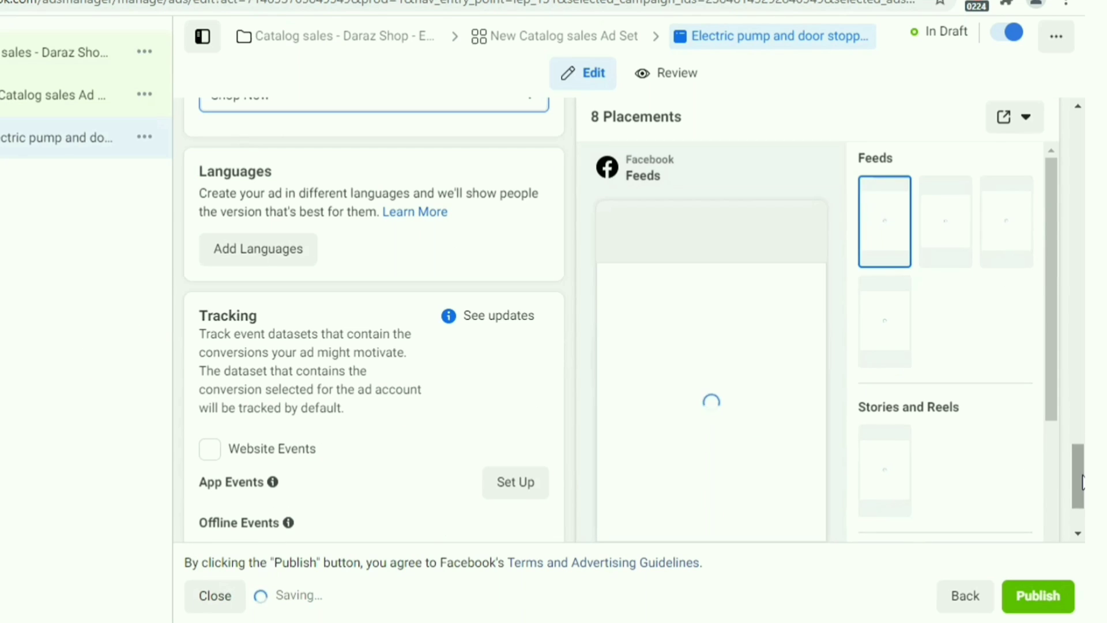
drag(1082, 482, 1083, 510)
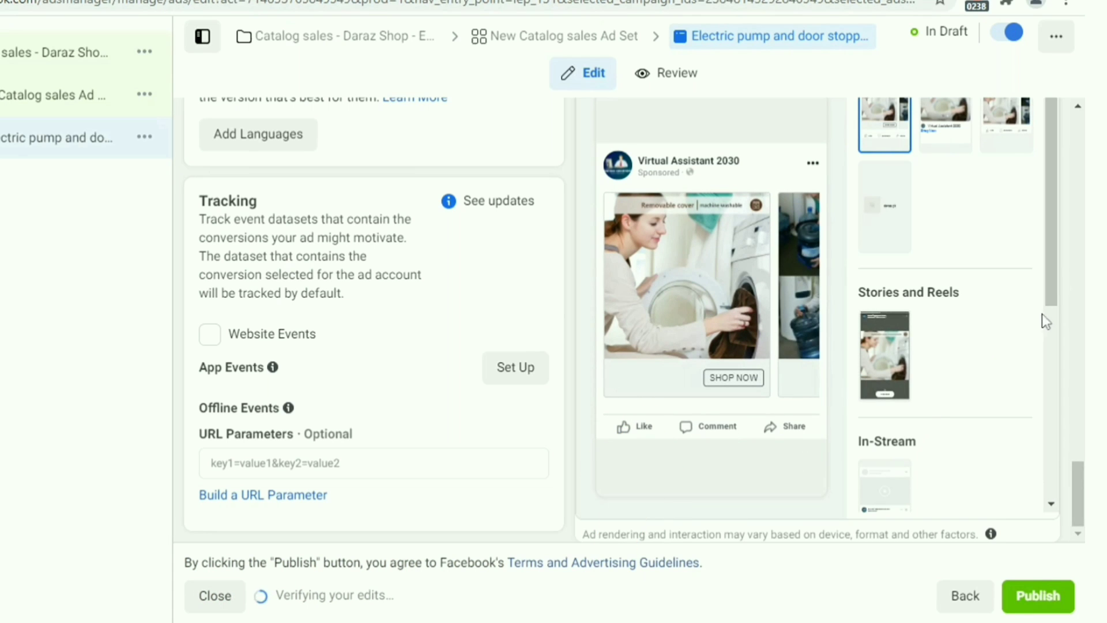
scroll(1046, 321, down, 5)
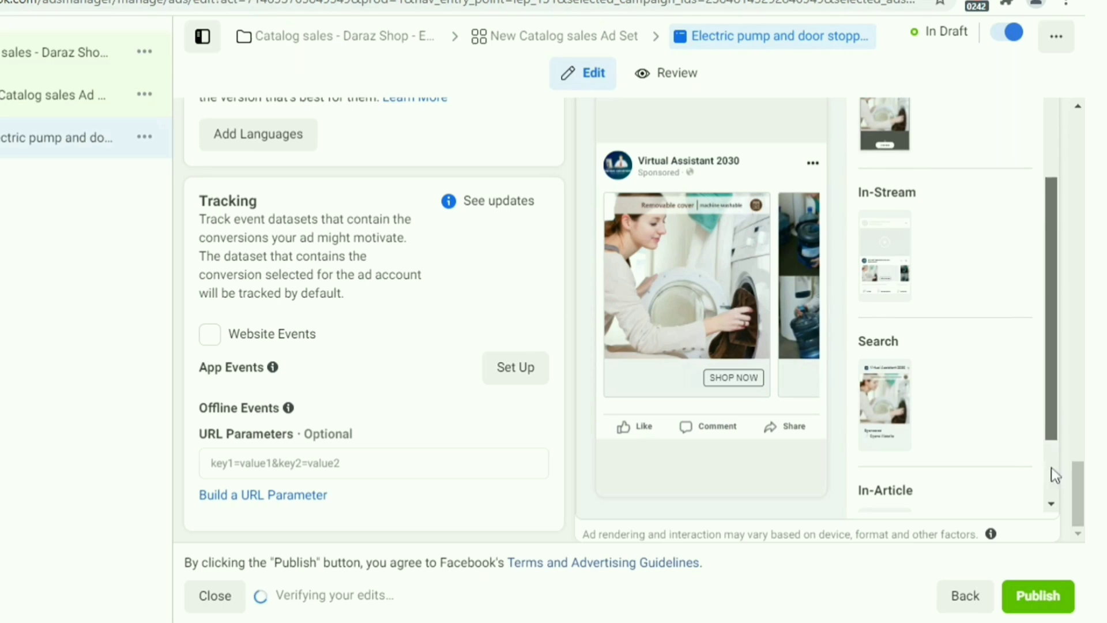
scroll(1053, 475, down, 2)
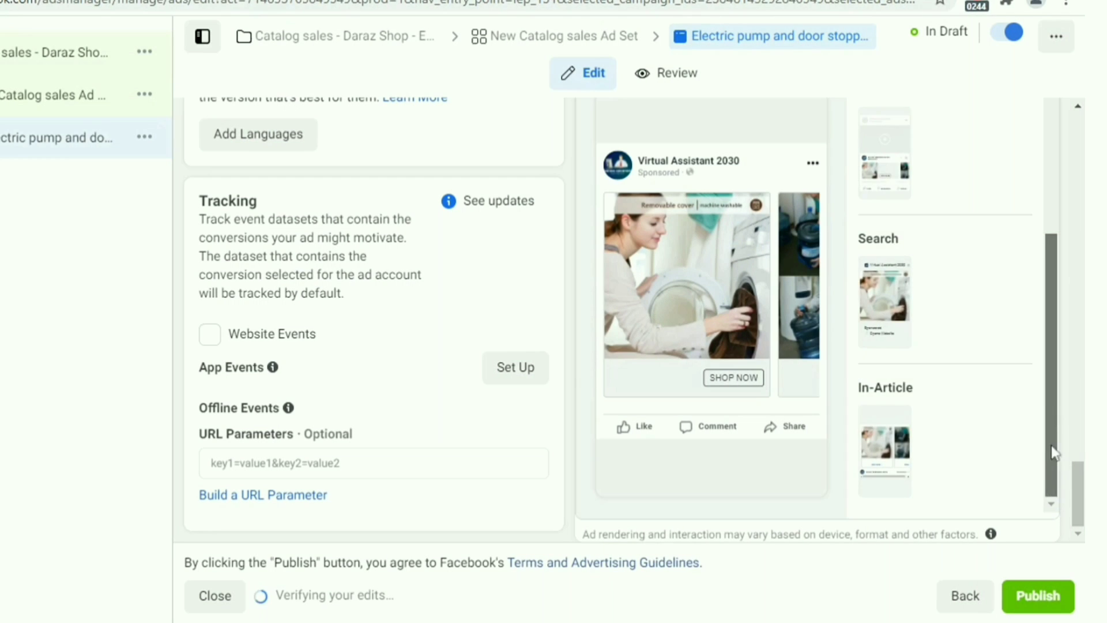
drag(1053, 450, 1055, 408)
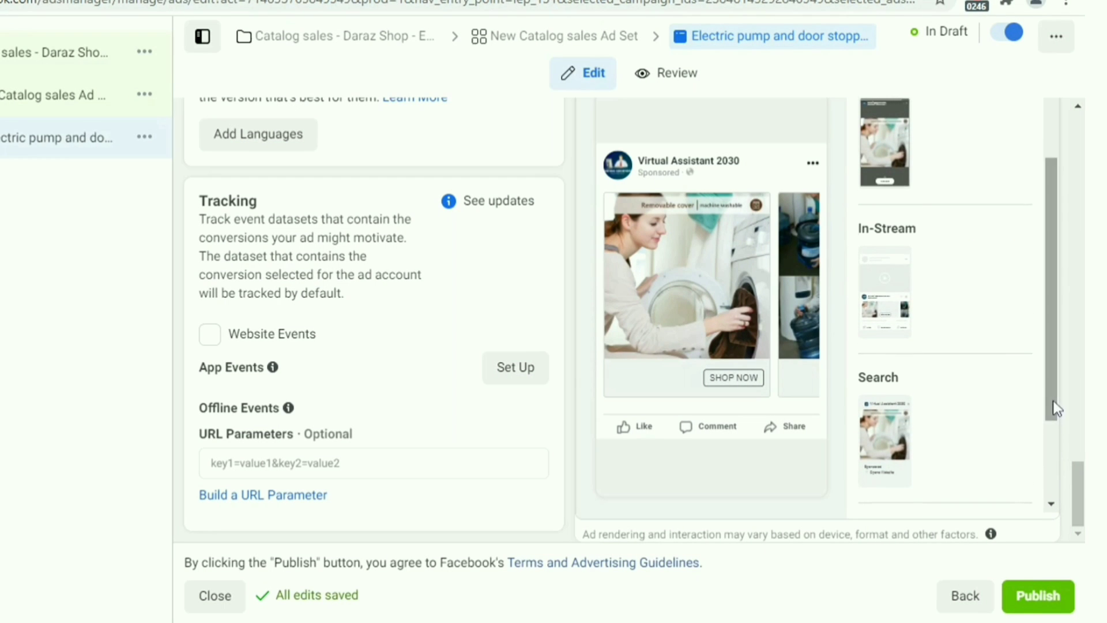
click(1033, 606)
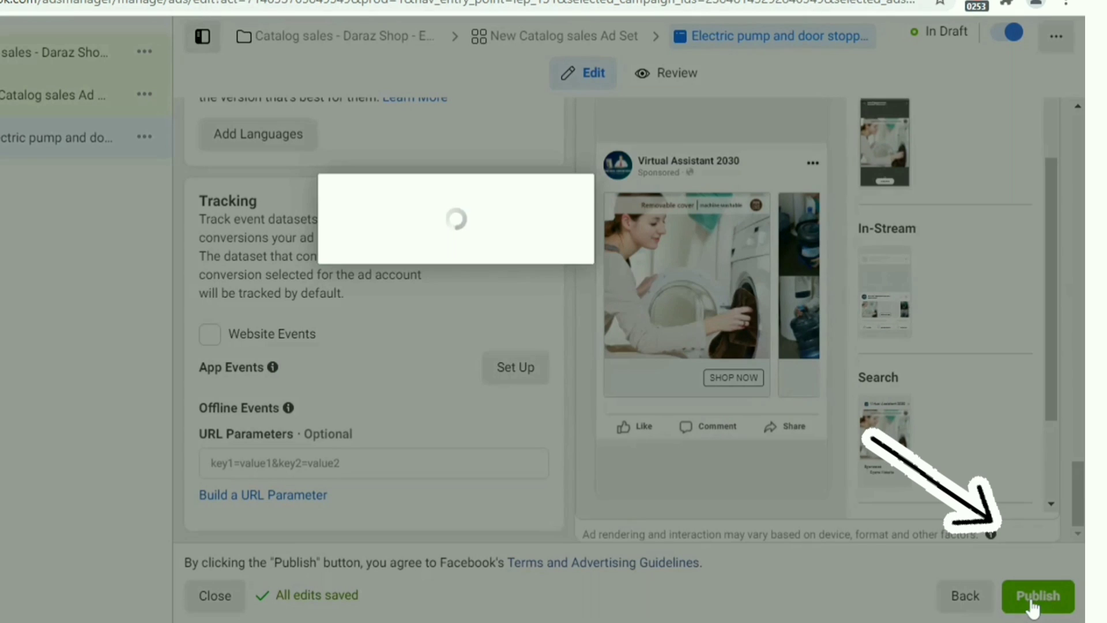